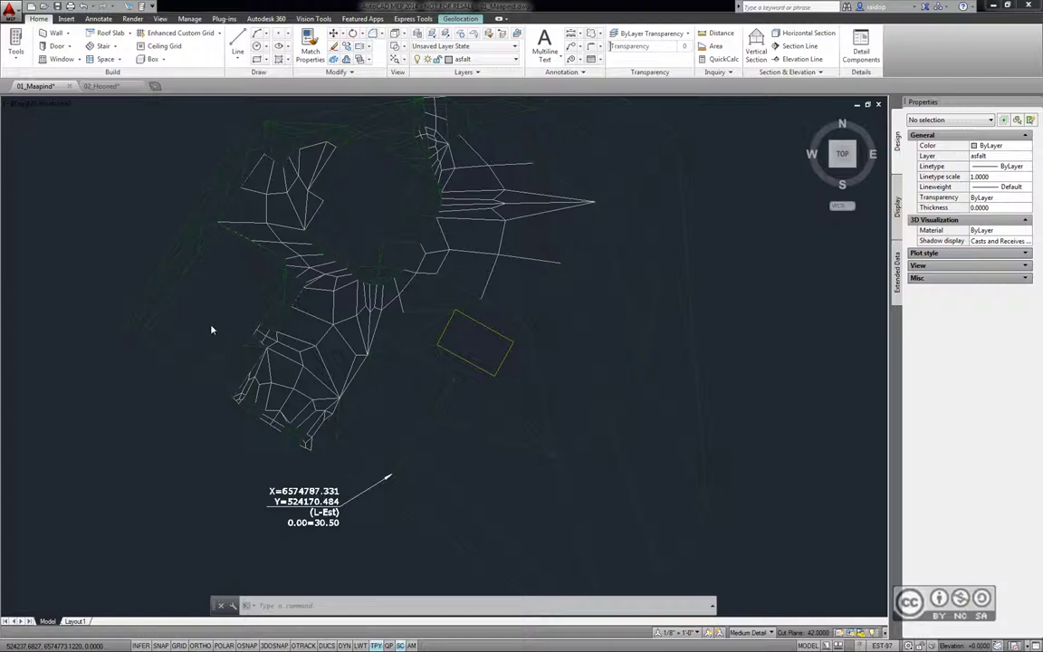
Switch off the hoone_alus layer's lightbulb in the Layer drop-down list
click(470, 59)
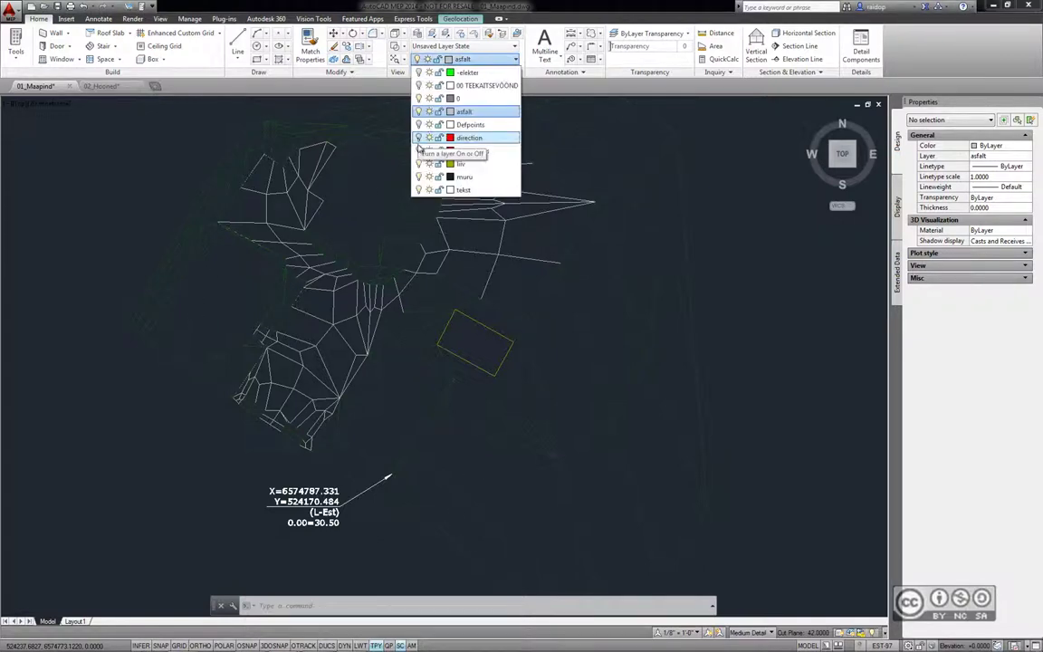
click(418, 152)
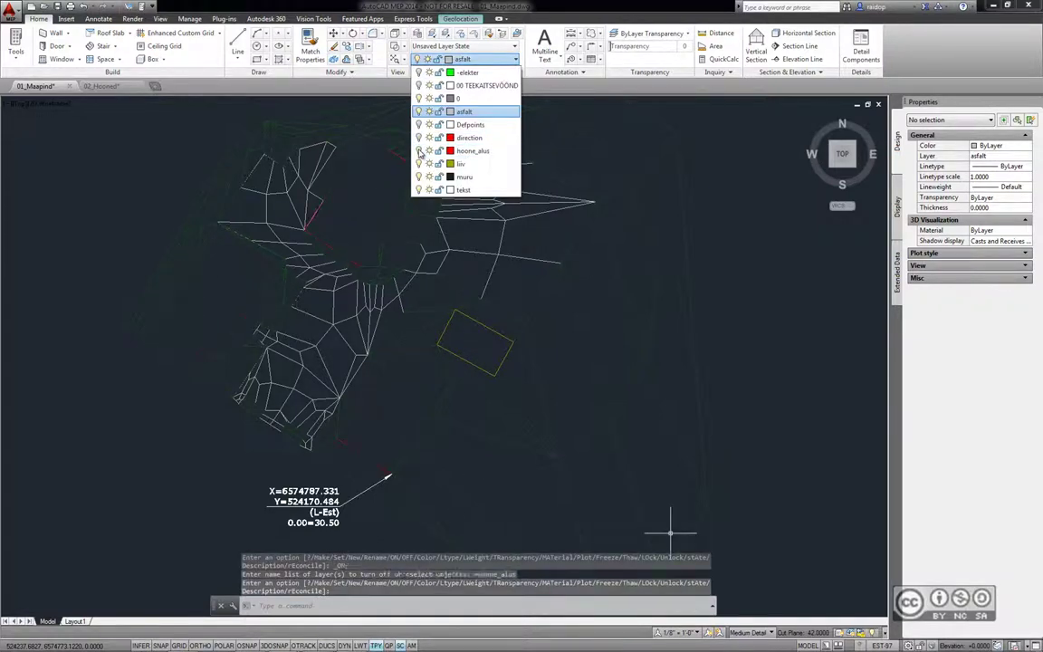
click(384, 420)
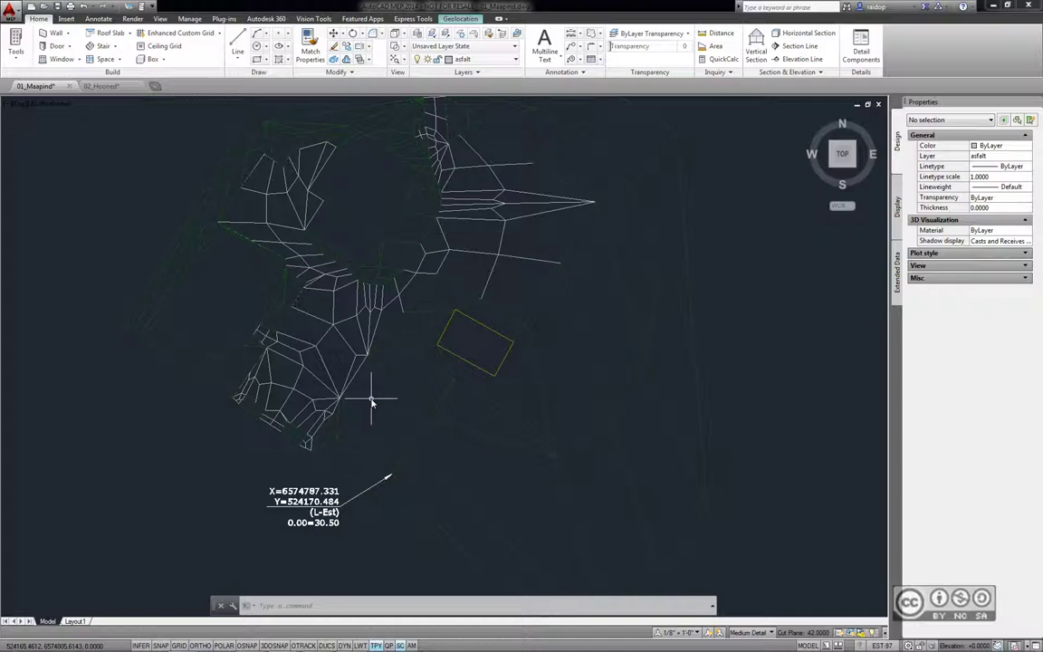
click(107, 86)
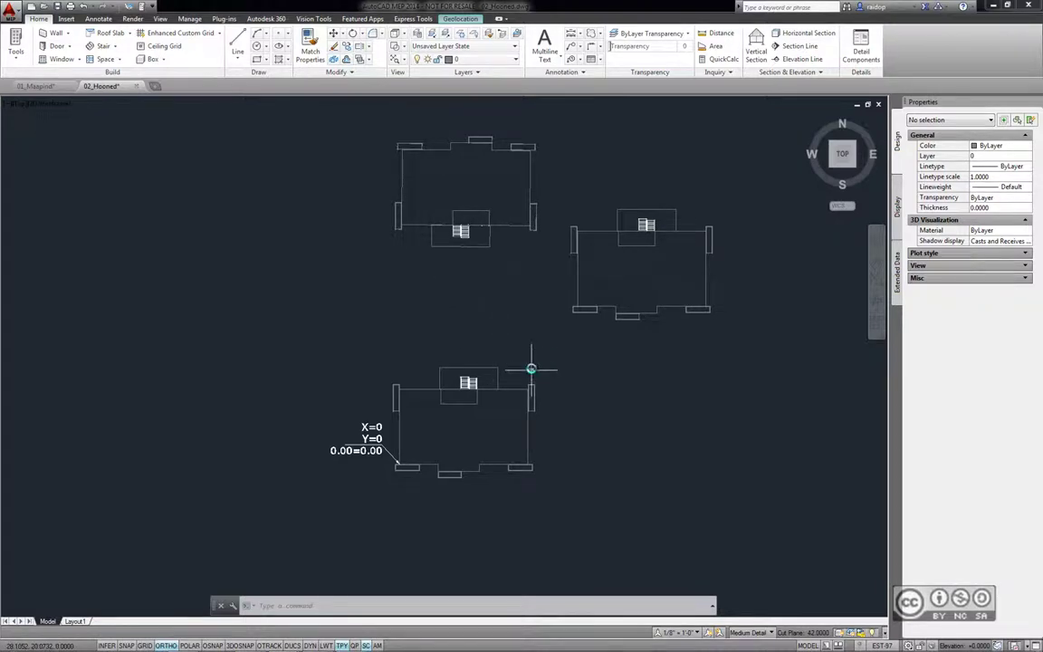
mouse_move(615, 281)
shift+middle_down()
mouse_move(688, 206)
mouse_move(394, 301)
shift+middle_up()
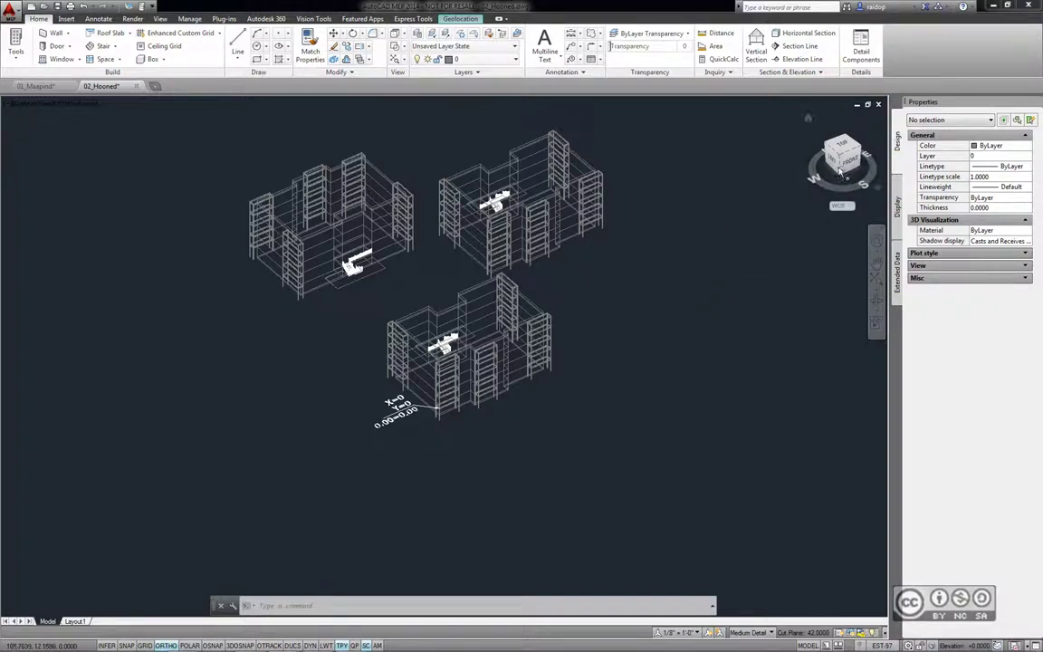
drag(835, 152, 843, 145)
click(842, 145)
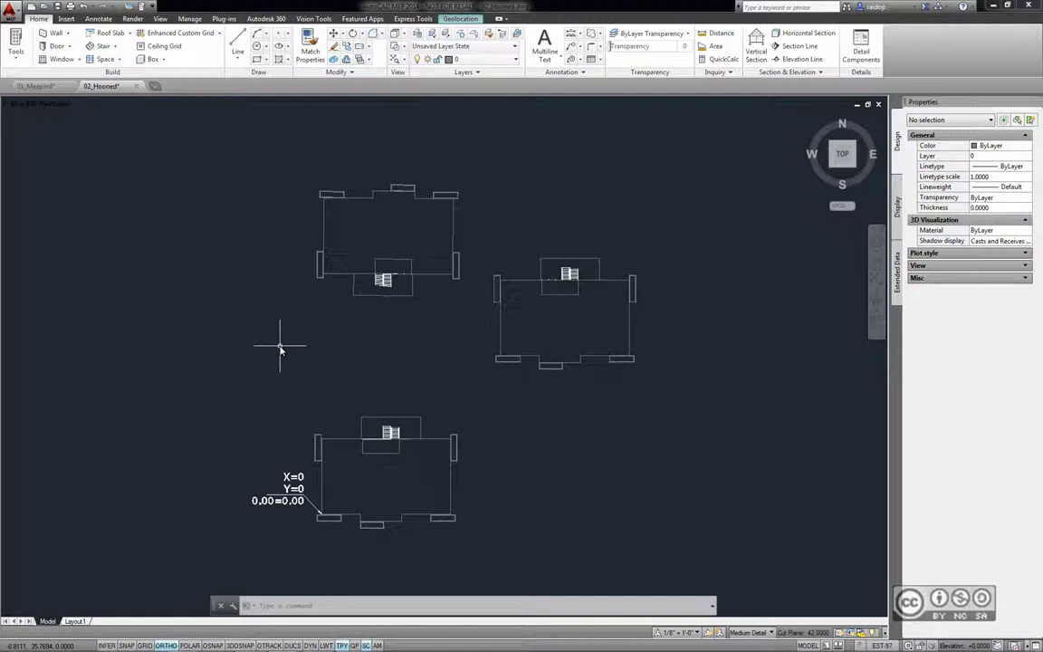
click(34, 85)
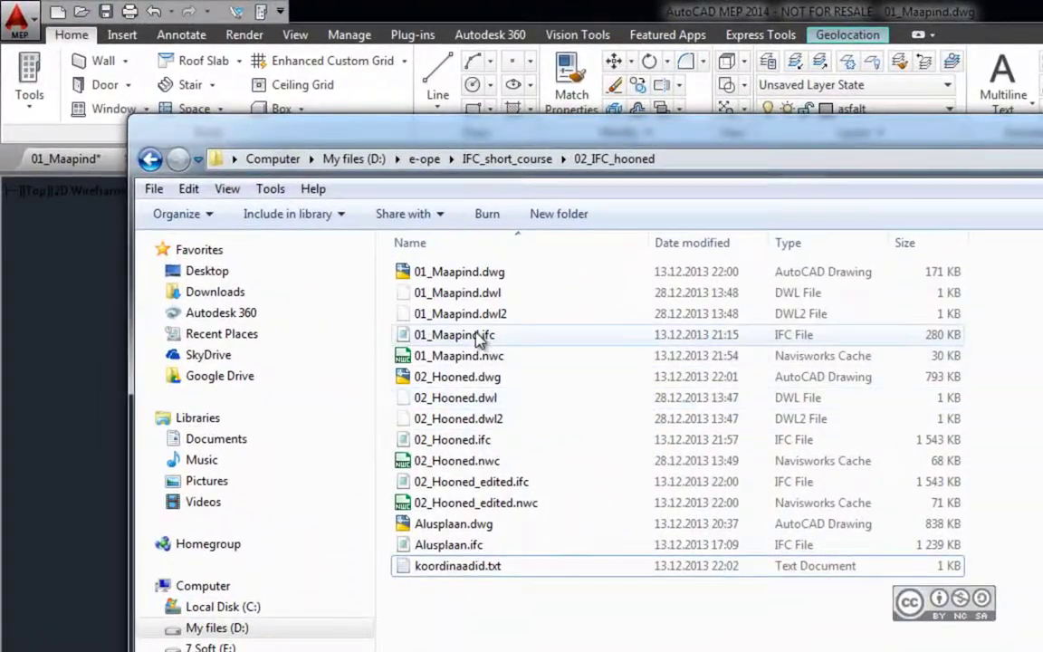
Select 01_Maapind.ifc and 02_Hooned.ifc in the 02_IFC_hooned folder
click(550, 342)
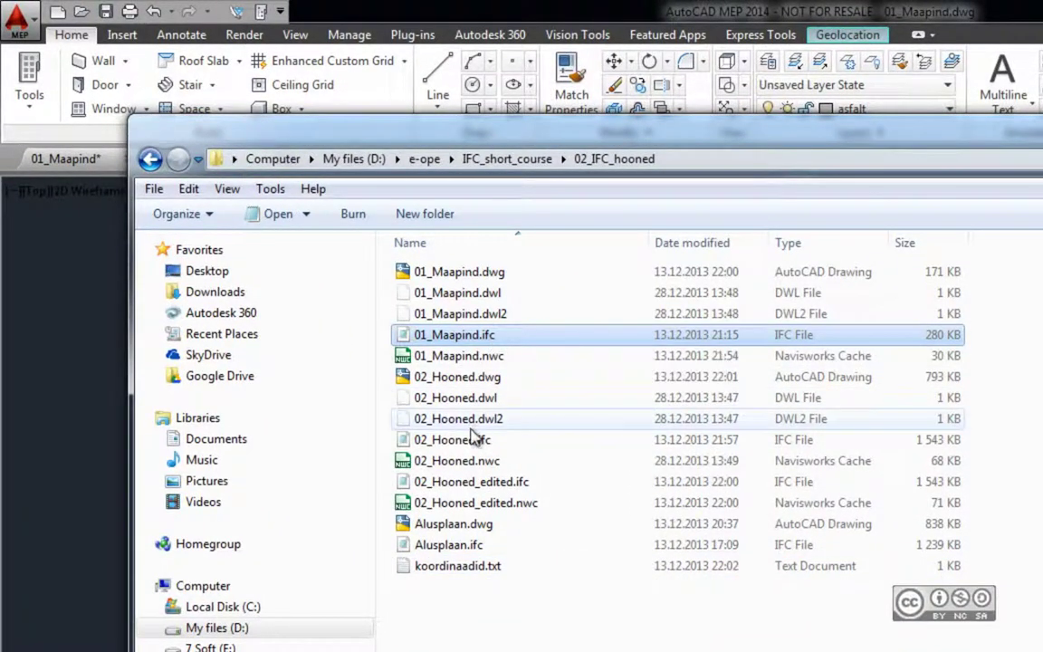
click(418, 440)
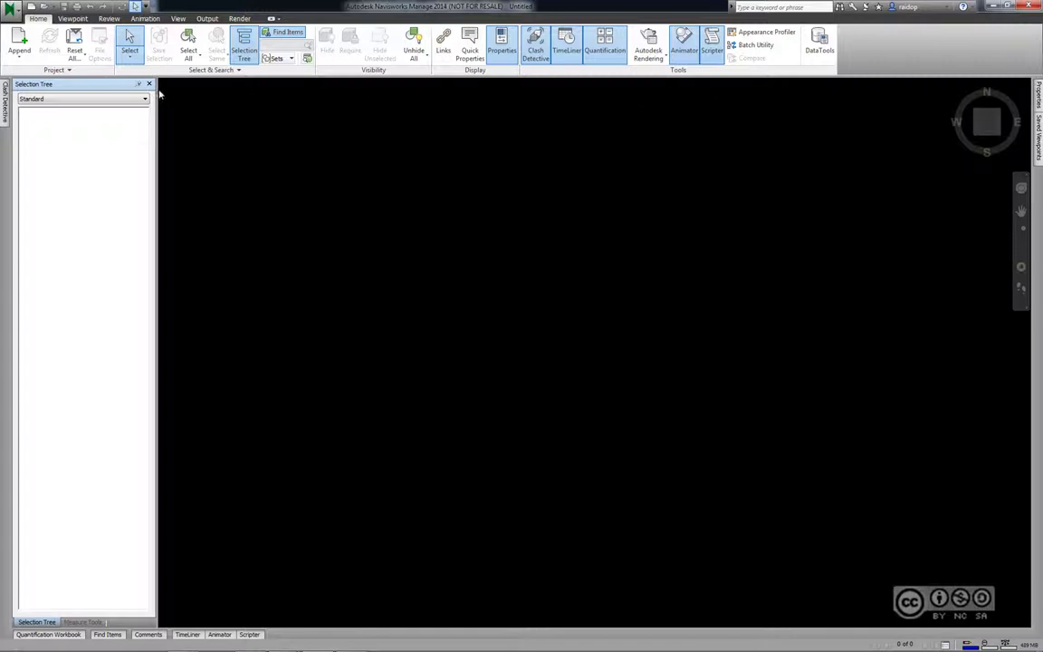
Append 01_Maapind.ifc to the project and tilt the terrain into a perspective view
click(22, 56)
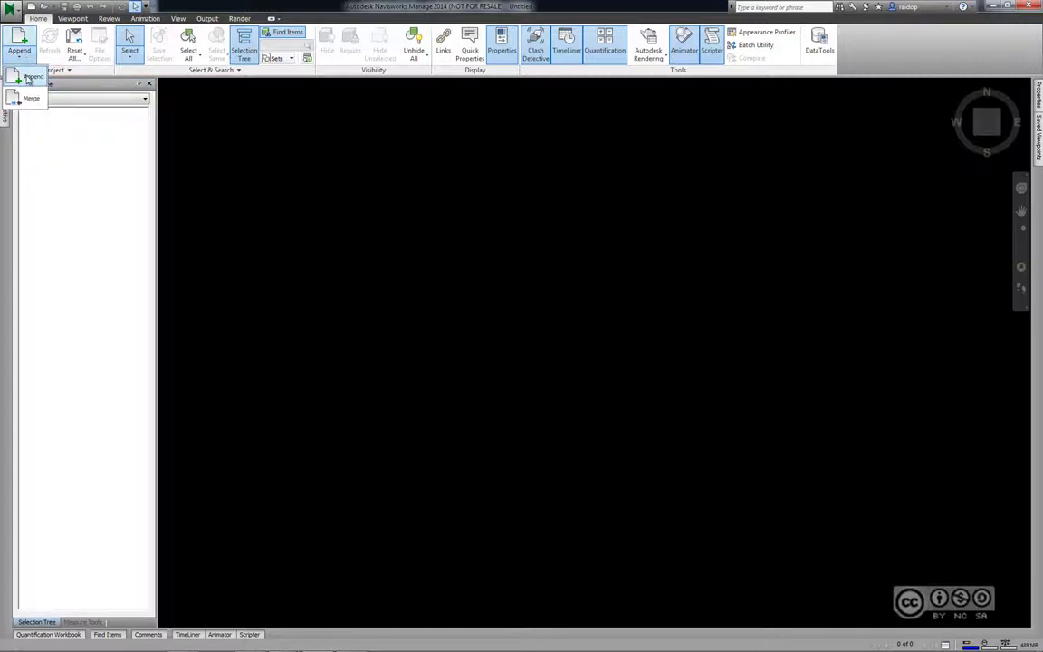
click(32, 77)
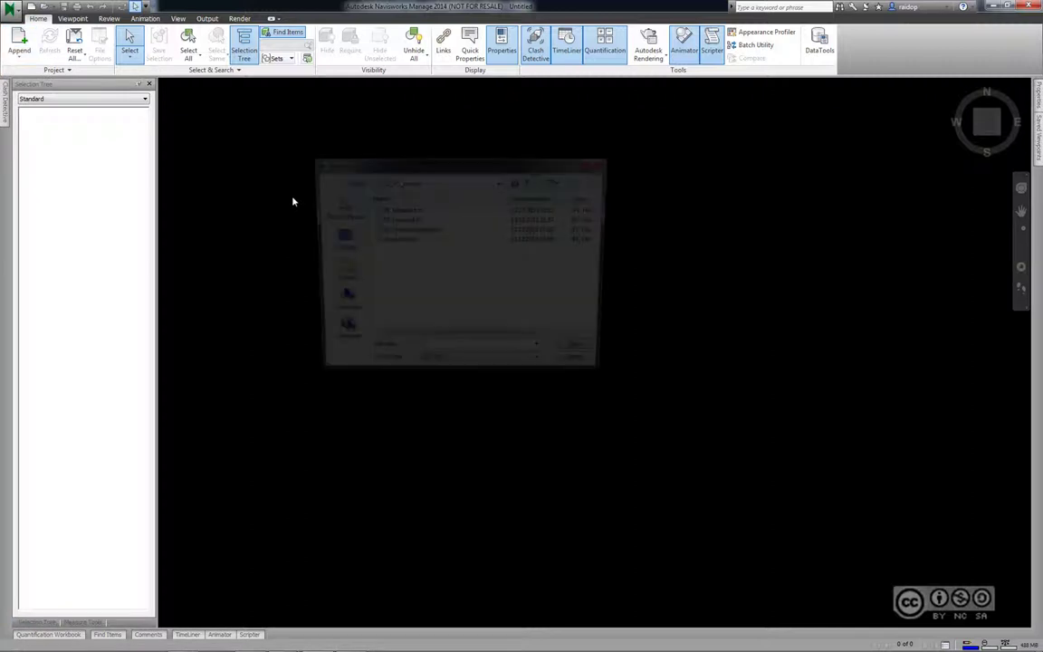
click(400, 209)
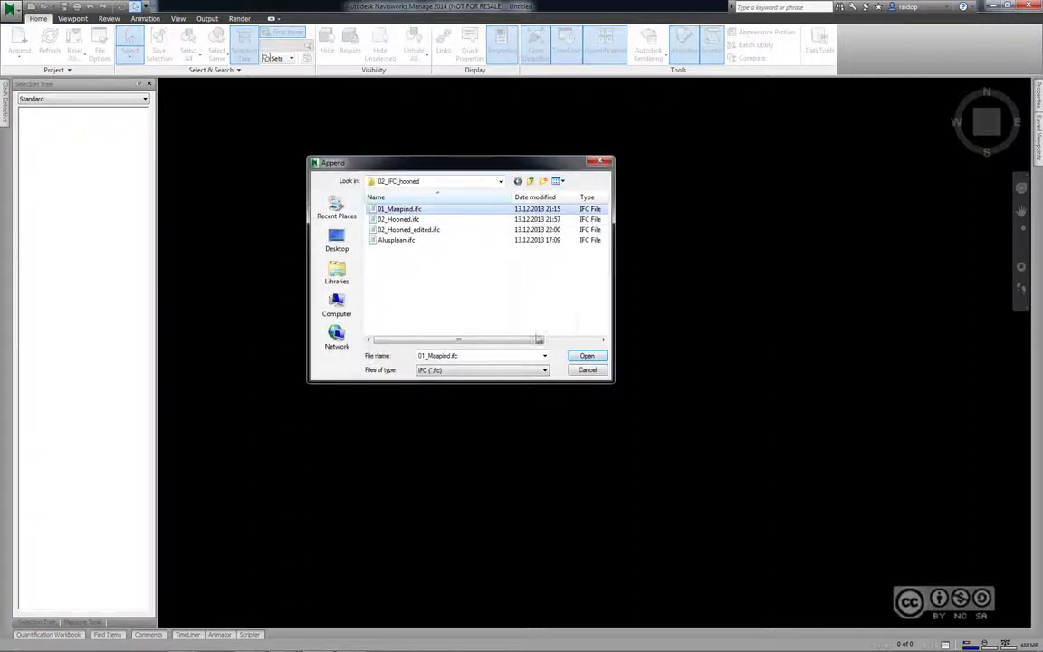
click(587, 355)
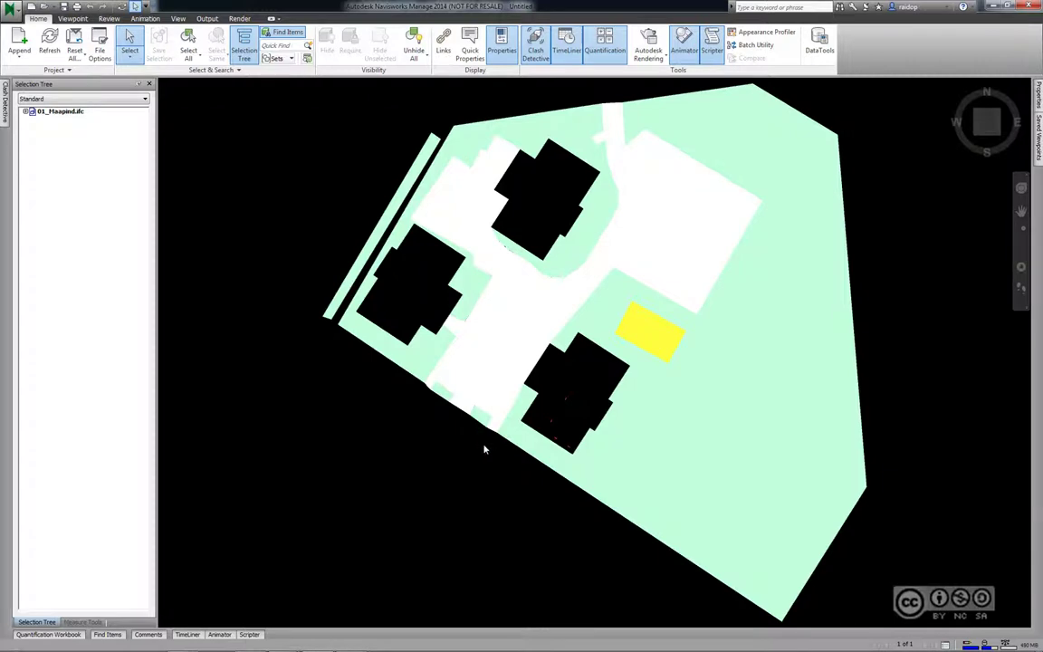
mouse_move(496, 473)
shift+middle_down()
mouse_move(697, 372)
mouse_move(740, 394)
shift+middle_up()
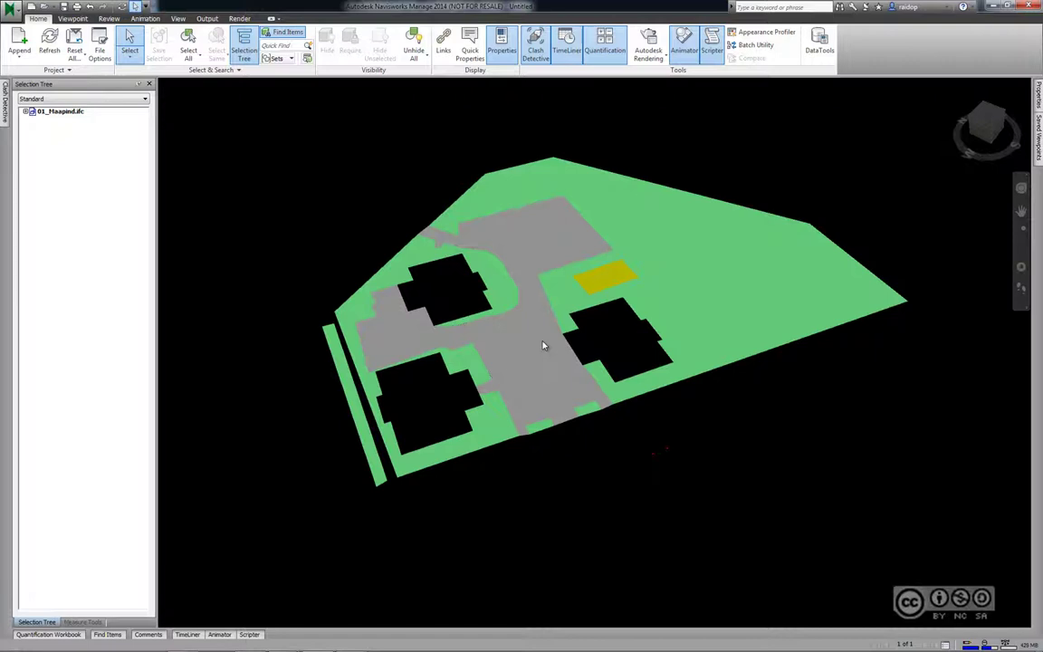
Measure the placement point Point to Point and compare with AutoCAD's 524170.48, 6574787.33, 30.50
shift+middle_drag(543, 345, 410, 393)
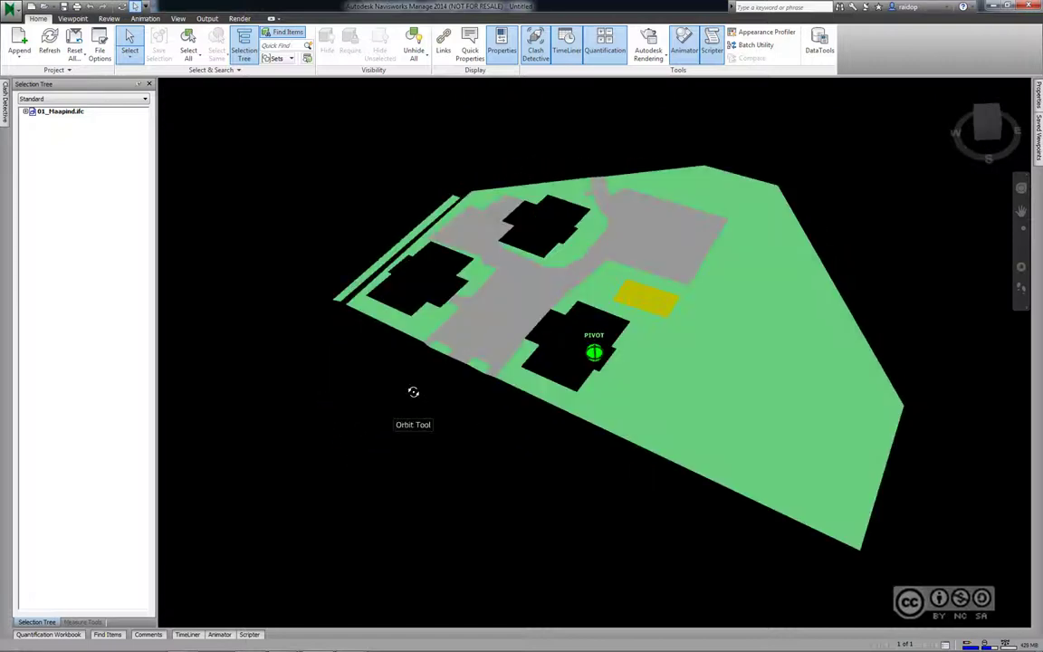
scroll(630, 402, up, 2)
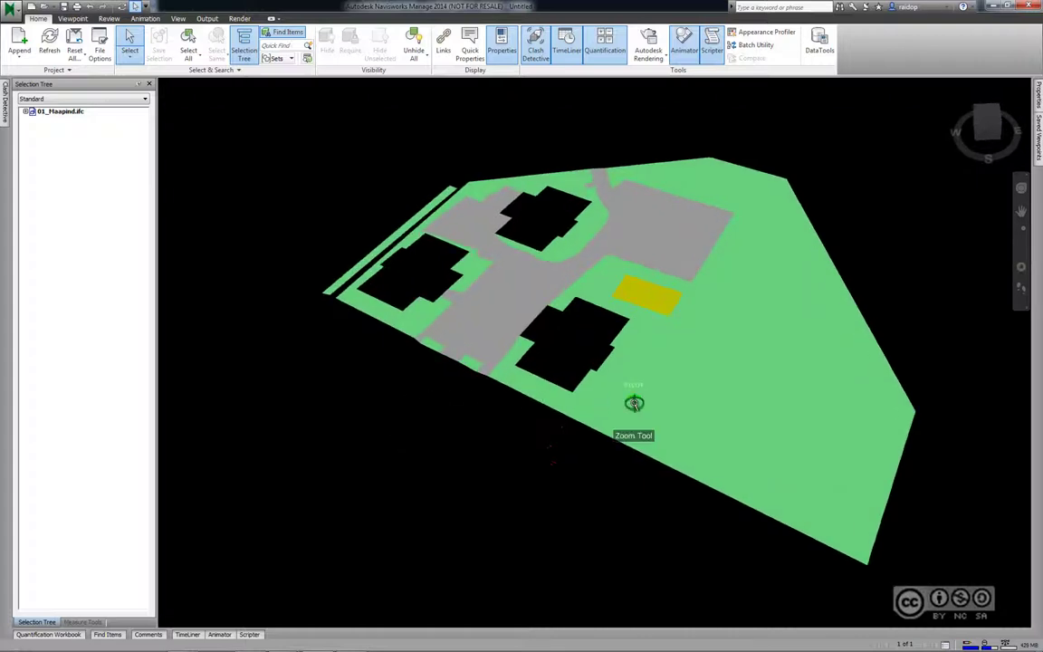
scroll(634, 403, up, 3)
scroll(634, 403, up, 2)
scroll(630, 402, up, 2)
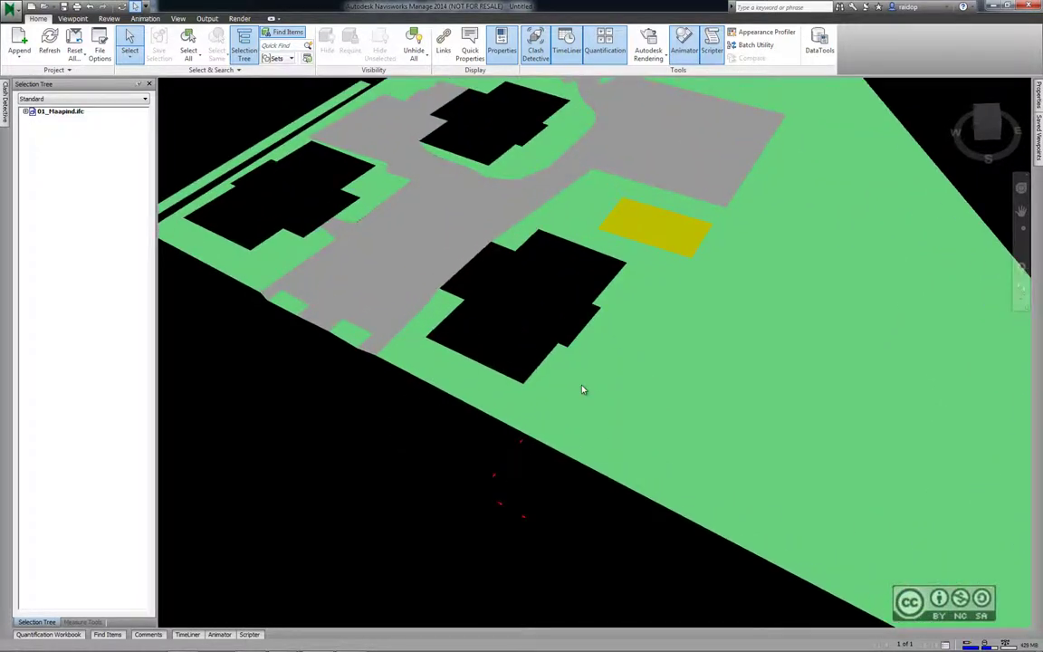
click(81, 622)
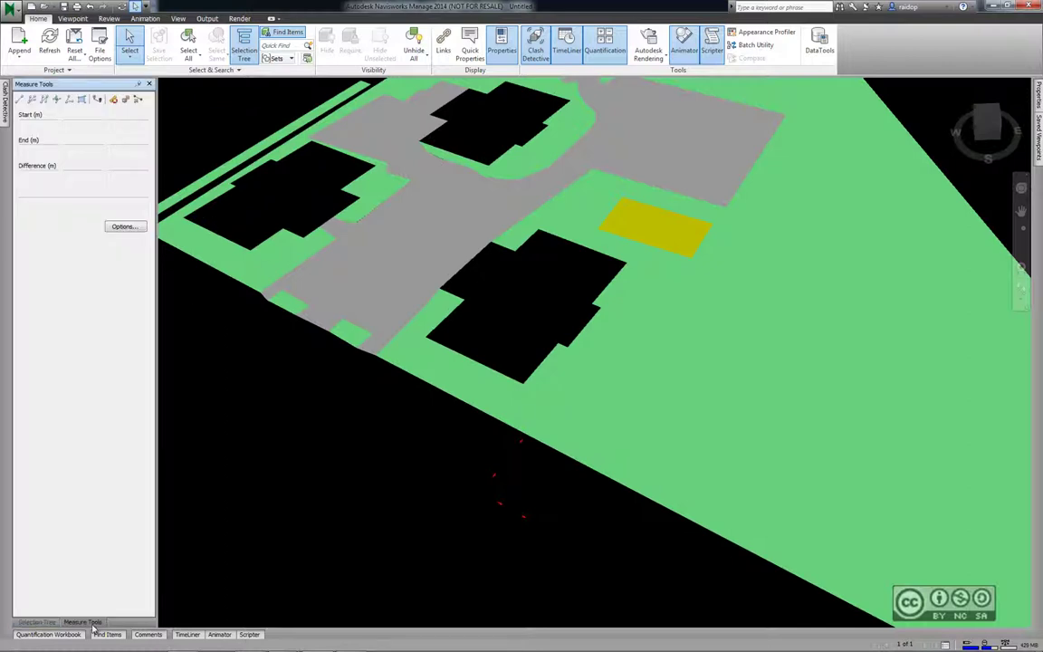
click(19, 99)
click(520, 382)
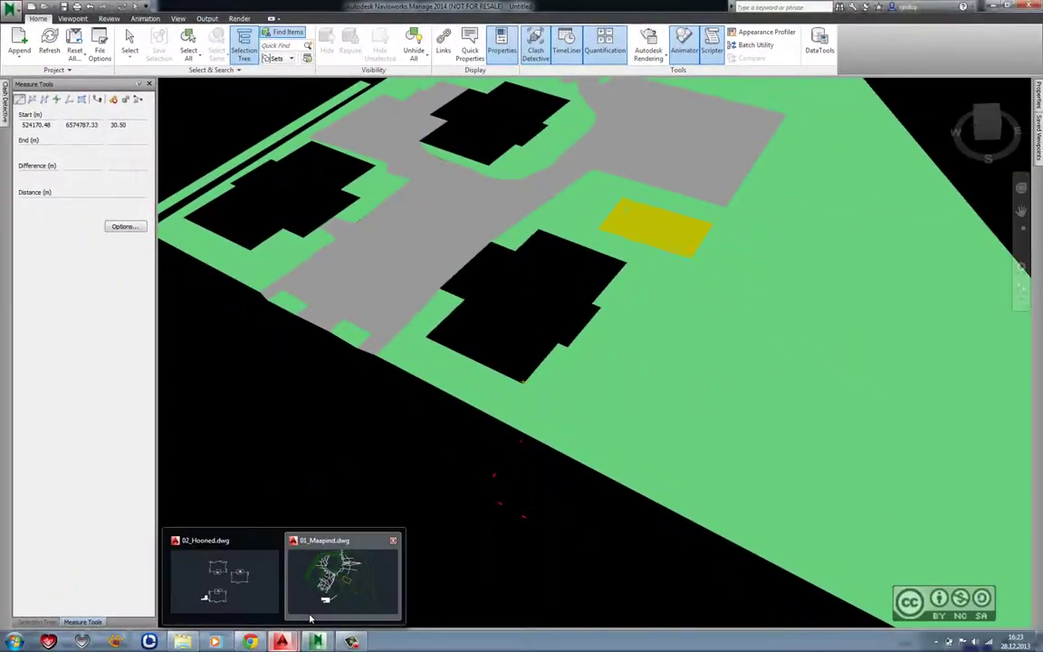
click(310, 619)
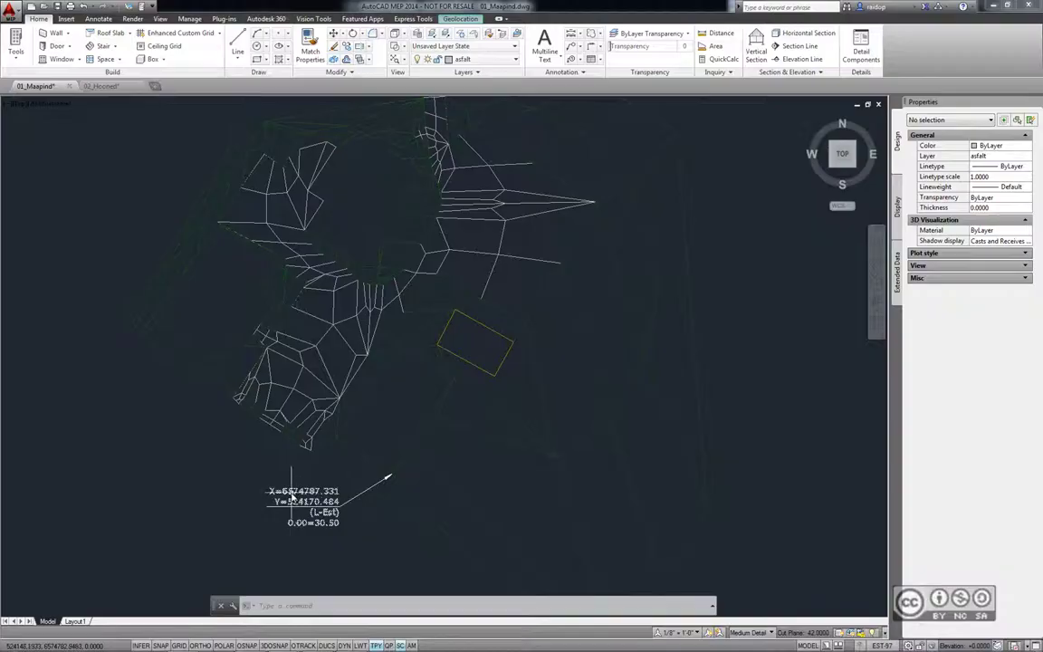
key(alt+Tab)
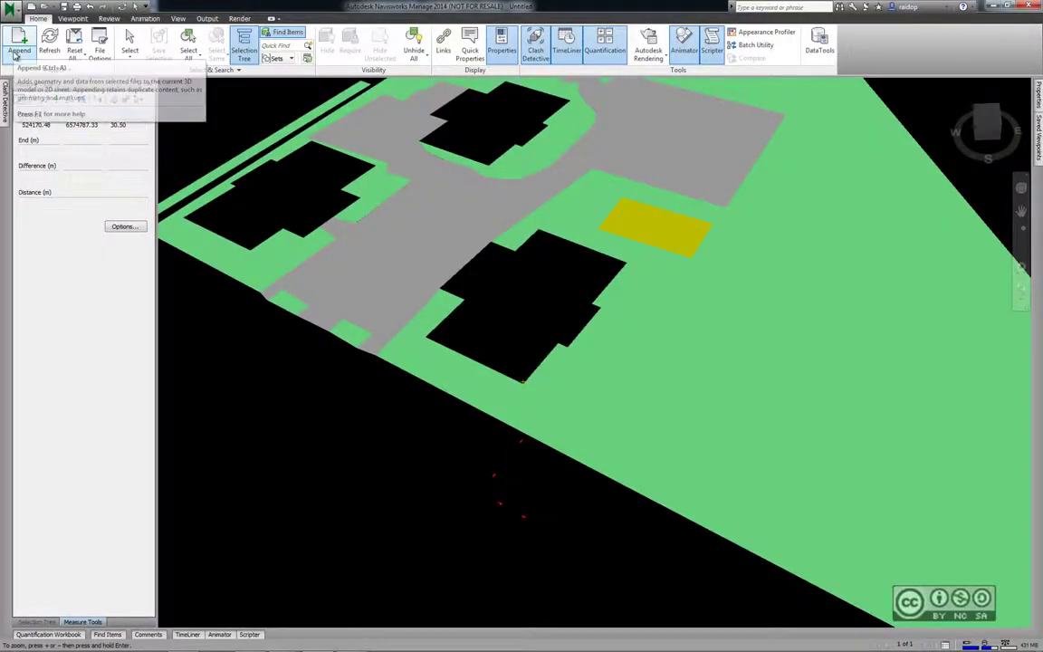
Append the building model 02_Hooned.ifc to the project
click(16, 52)
click(33, 76)
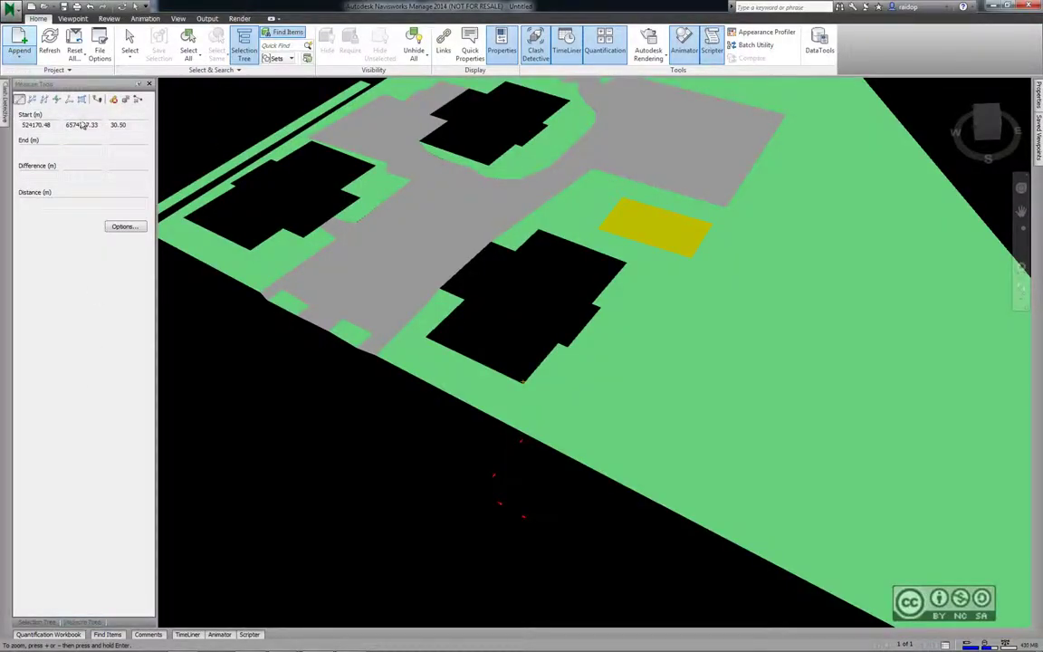
click(587, 355)
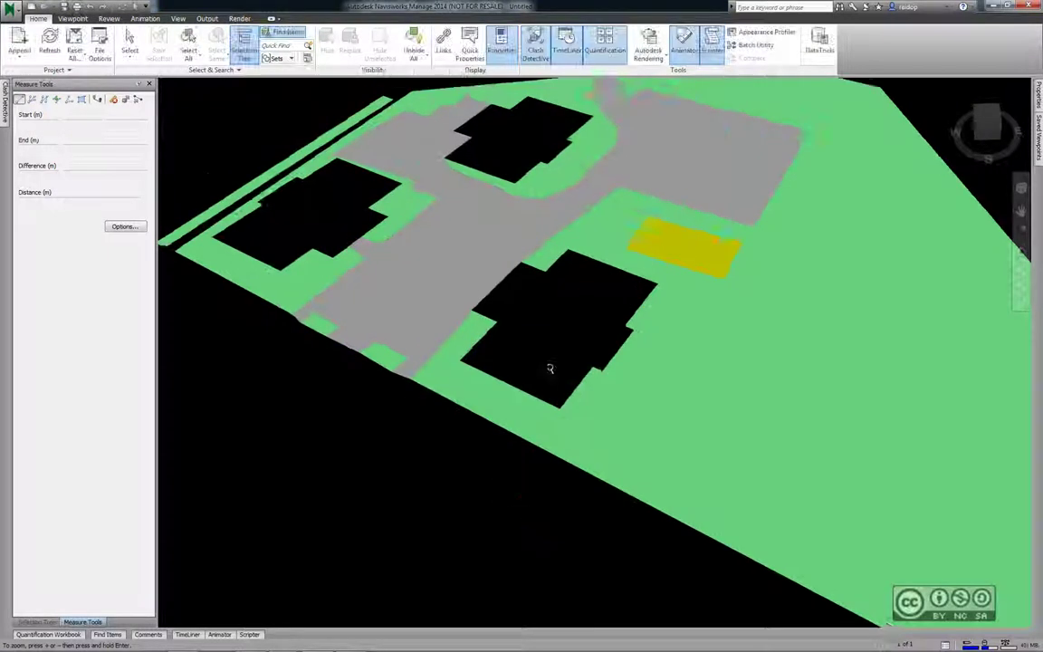
scroll(550, 365, down, 2)
scroll(550, 365, down, 2)
middle_drag(501, 147, 491, 166)
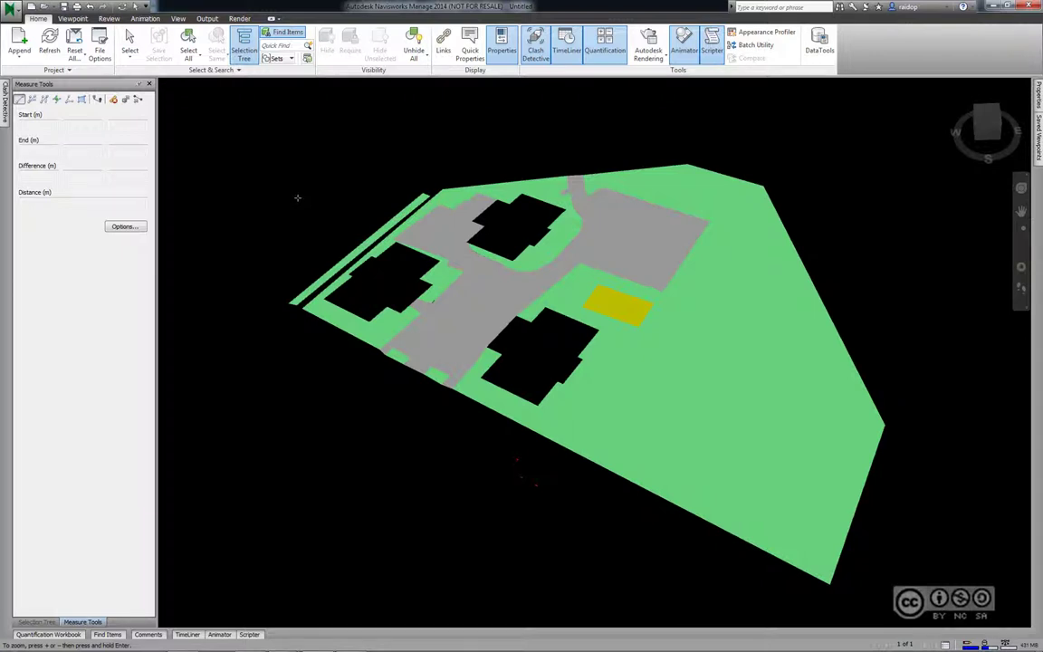
Select 02_Hooned.ifc, orbit it, and measure its bottom corner at about 0,0, -1.47 m
click(36, 622)
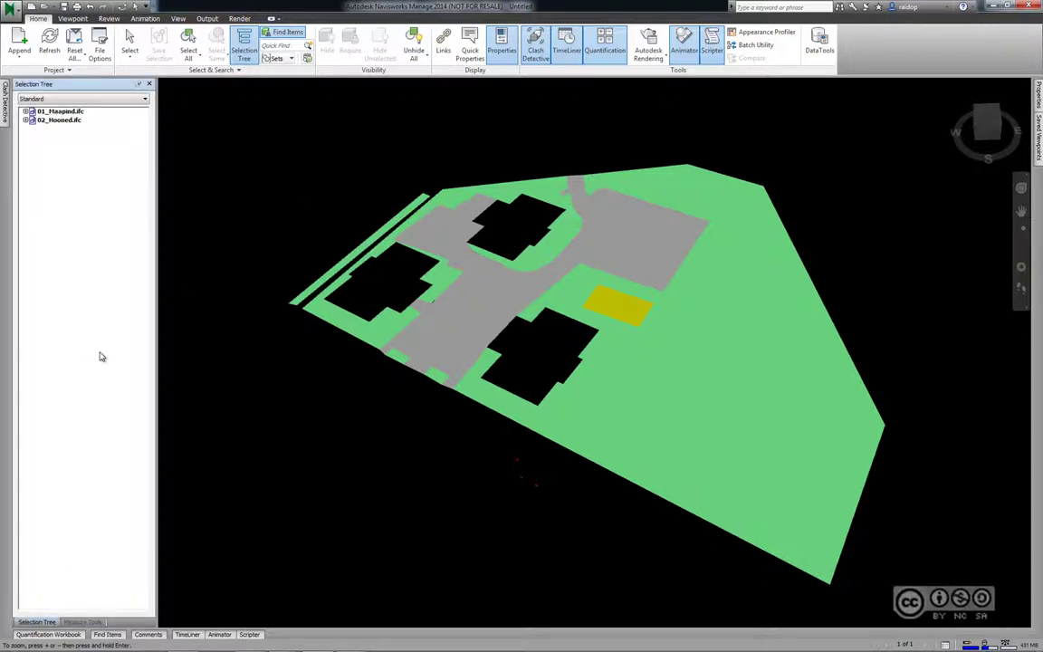
click(67, 122)
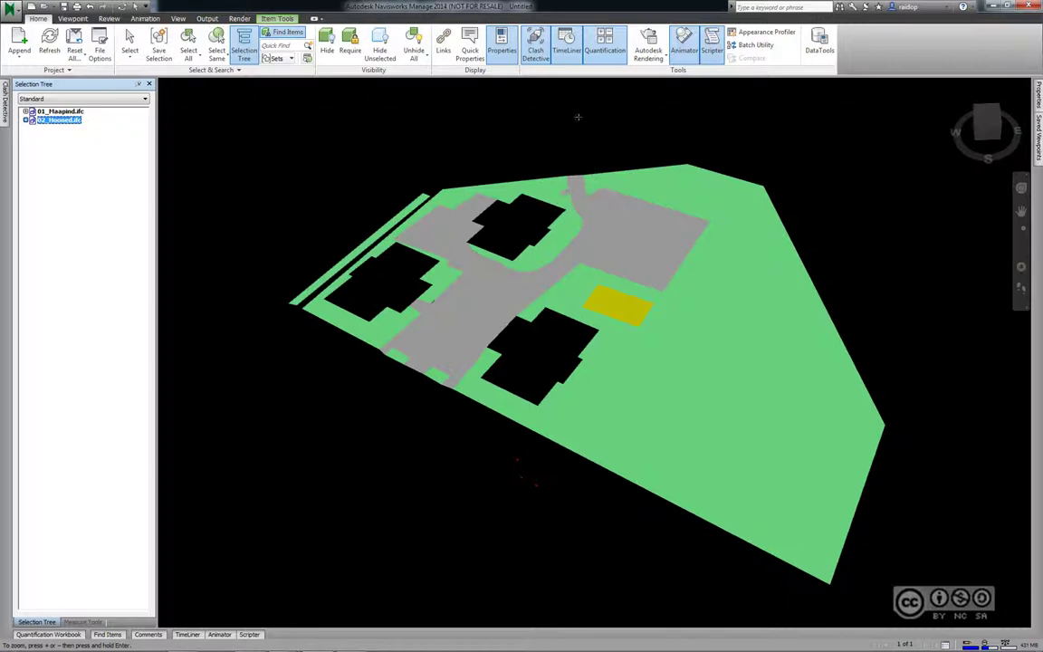
click(987, 114)
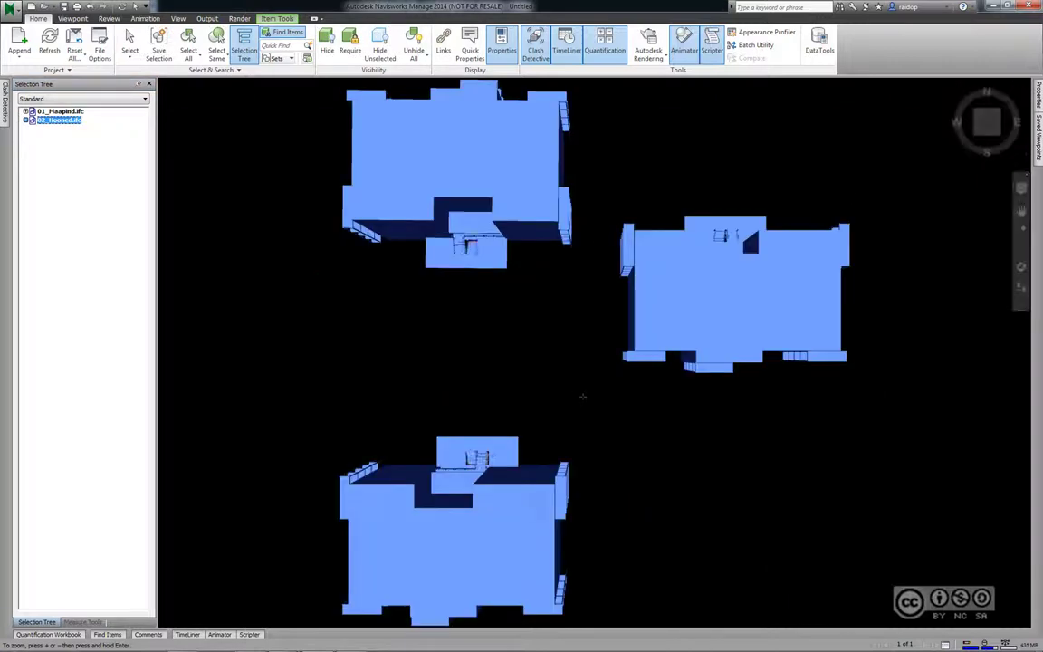
mouse_move(602, 417)
shift+middle_down()
mouse_move(672, 313)
mouse_move(680, 270)
mouse_move(655, 349)
mouse_move(702, 334)
mouse_move(670, 322)
shift+middle_up()
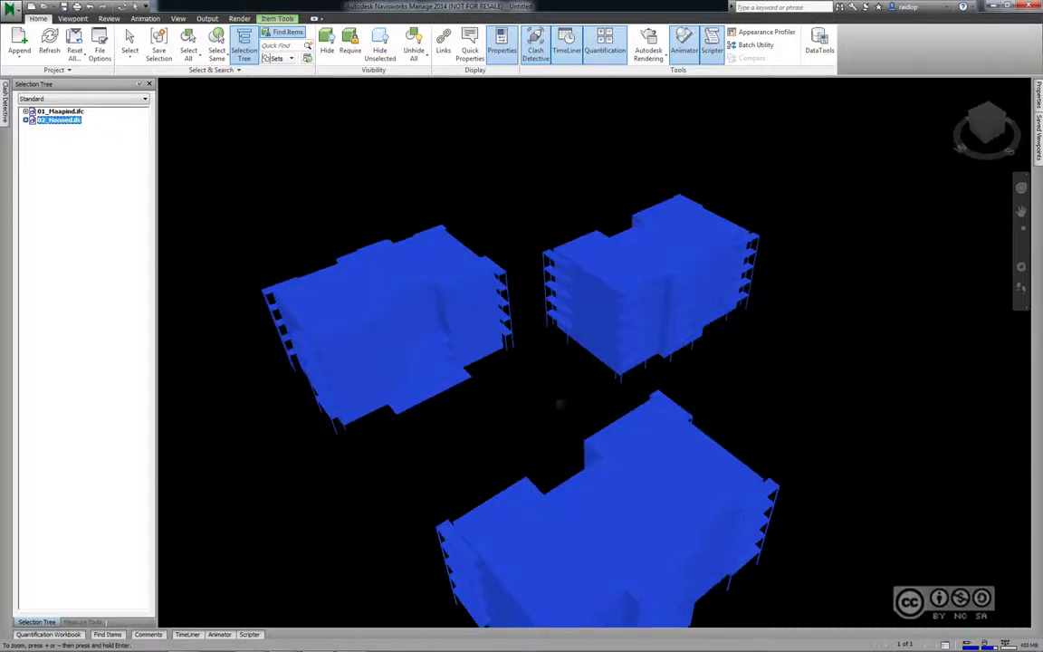
middle_drag(599, 360, 605, 306)
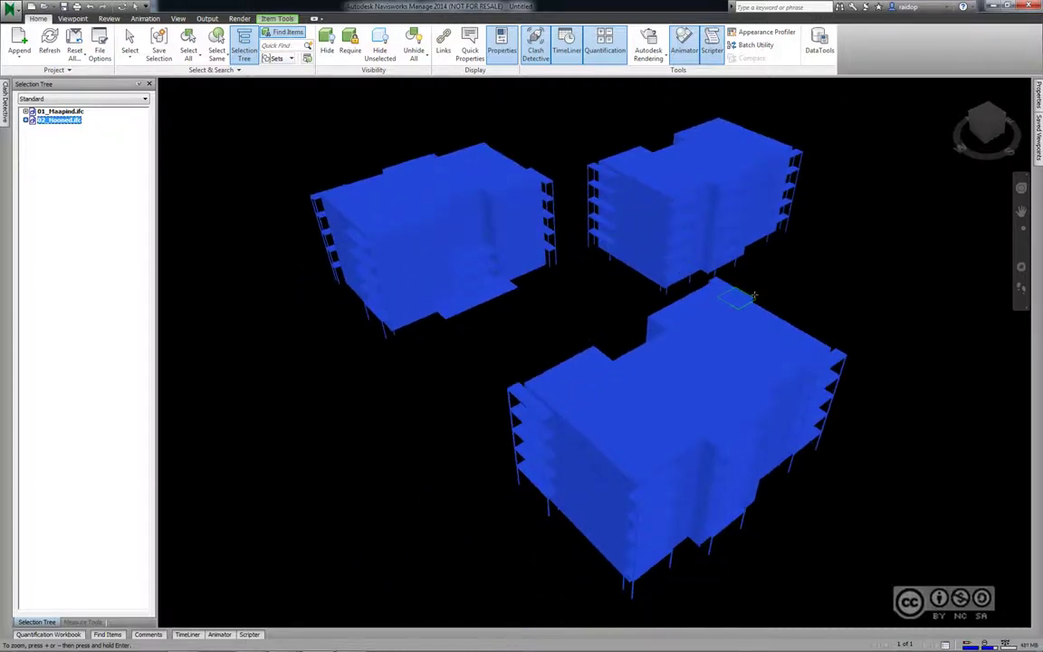
mouse_move(643, 258)
shift+middle_down()
mouse_move(808, 268)
mouse_move(743, 324)
mouse_move(529, 388)
shift+middle_up()
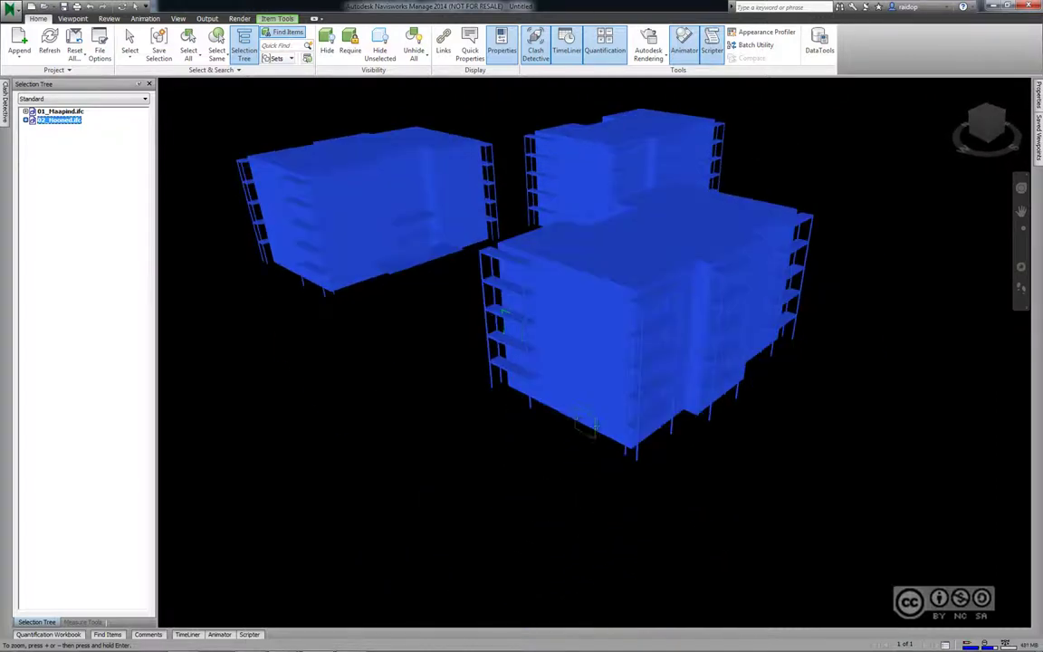
click(68, 624)
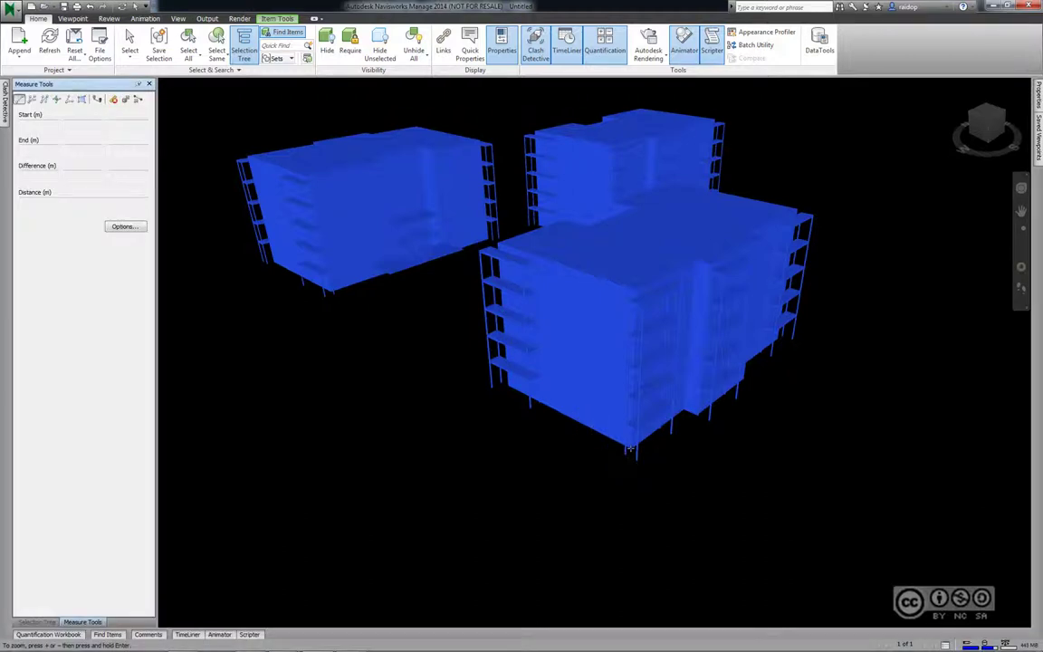
click(632, 448)
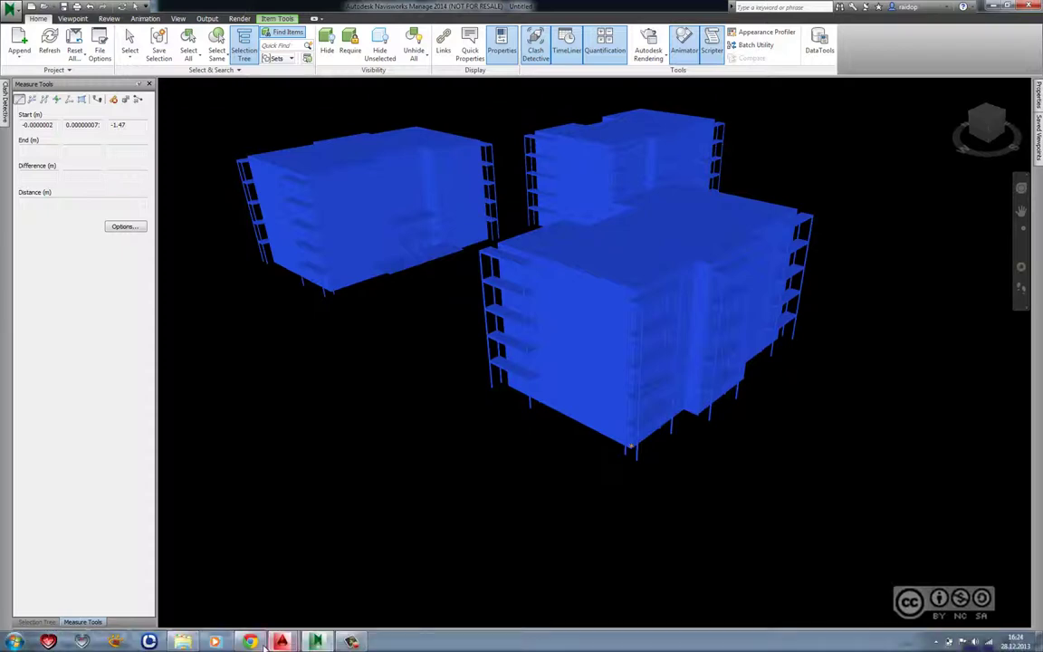
mouse_move(282, 641)
click(226, 575)
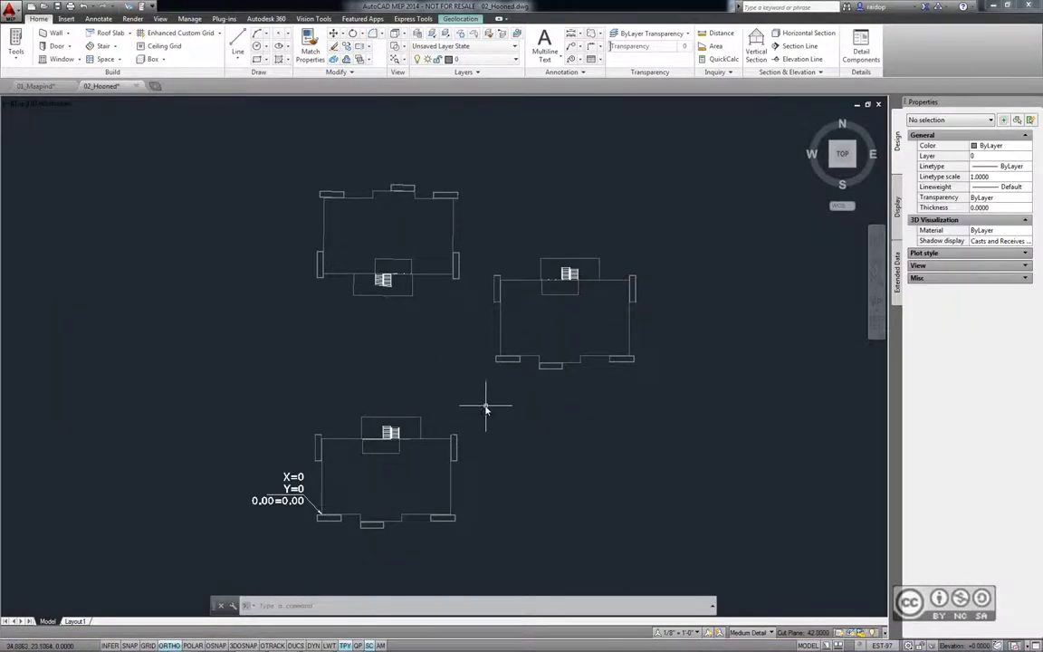
middle_drag(491, 406, 480, 380)
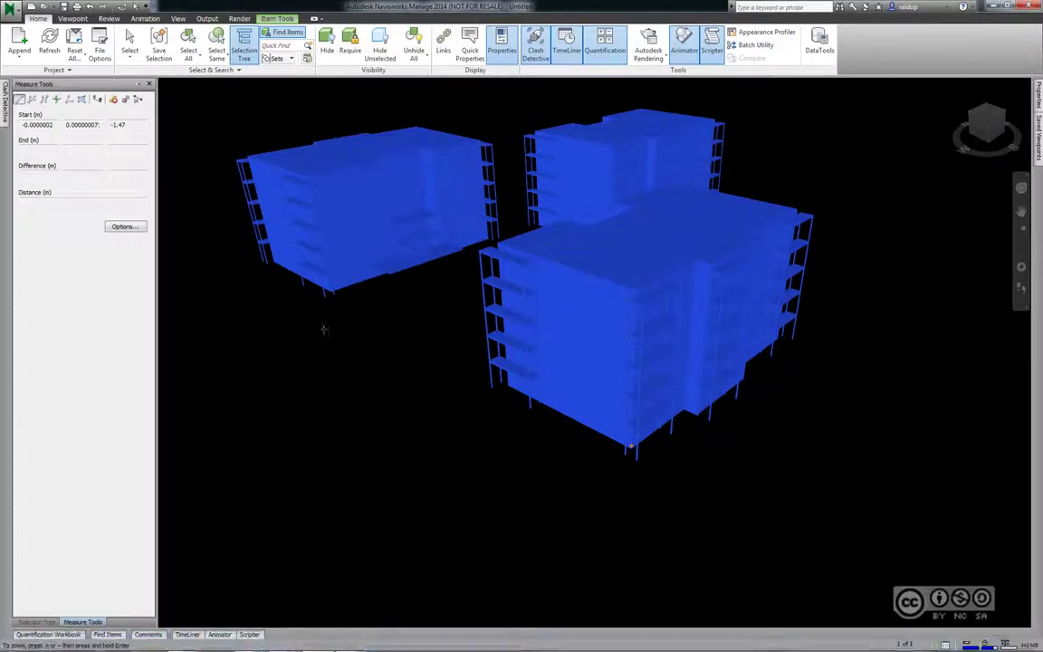
Delete 02_Hooned.ifc from the Selection Tree, leaving only 01_Maapind.ifc
click(36, 621)
click(101, 116)
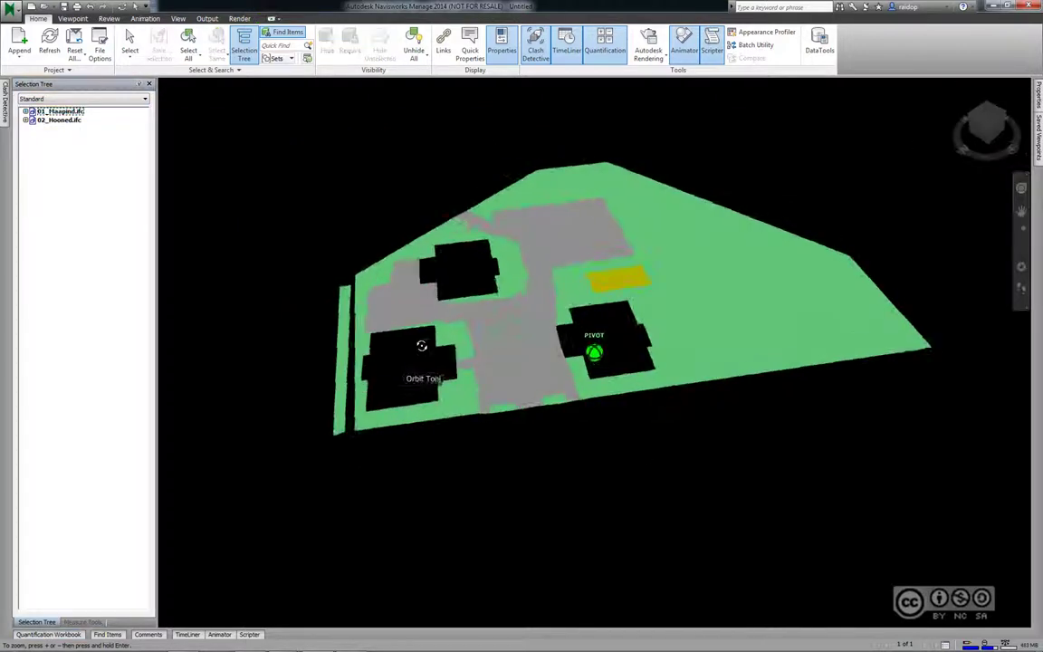
mouse_move(489, 345)
mouse_down()
mouse_move(340, 326)
mouse_move(608, 318)
mouse_up()
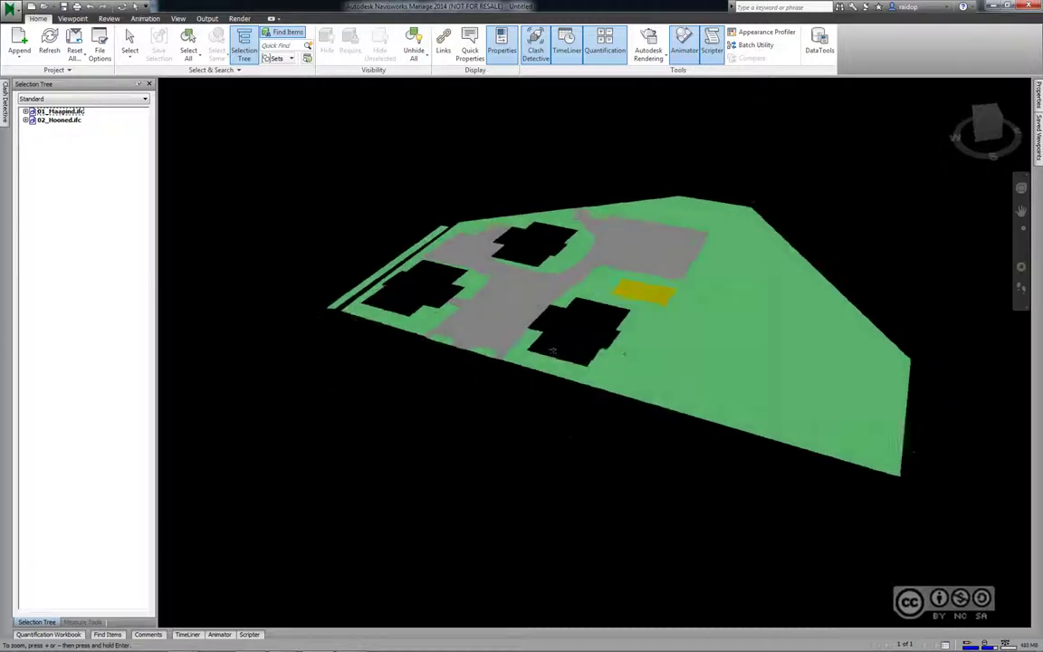
click(63, 121)
right_click(65, 124)
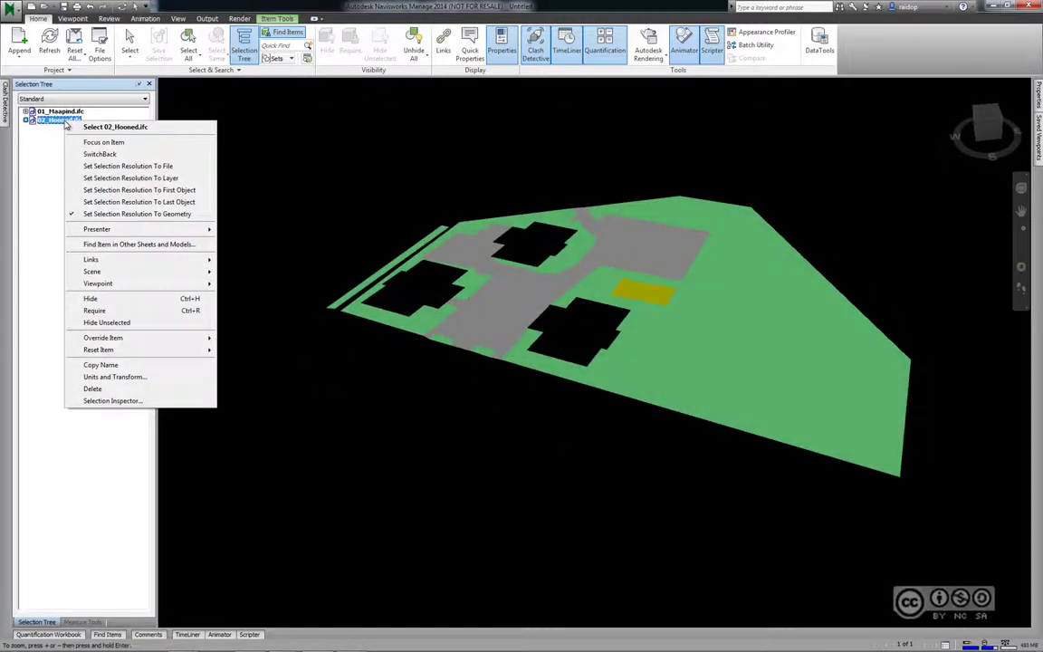
click(93, 388)
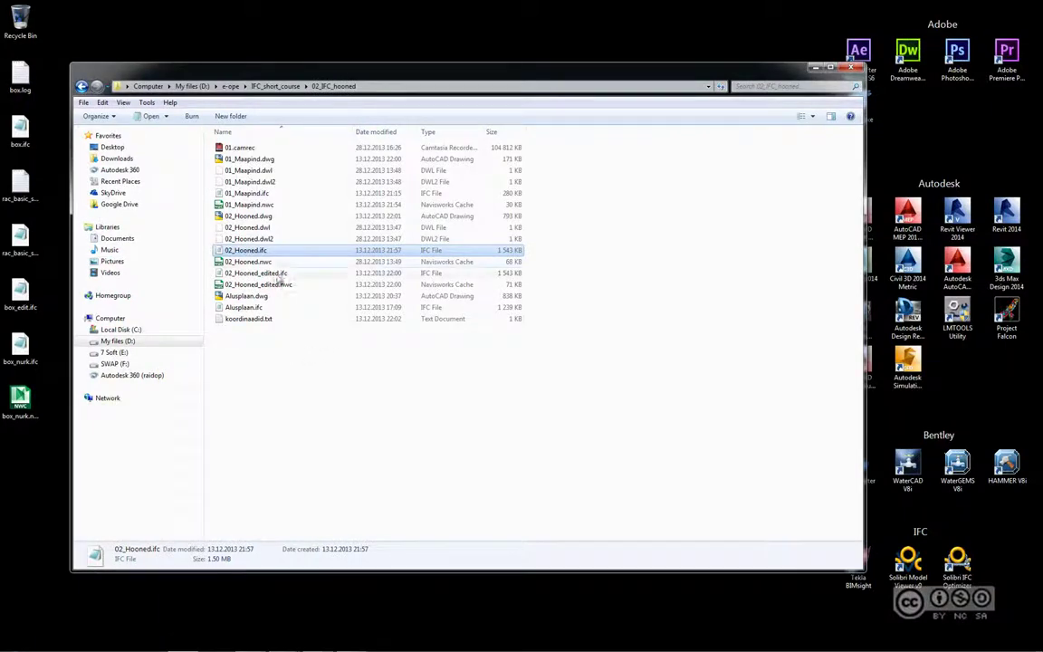
mouse_move(247, 250)
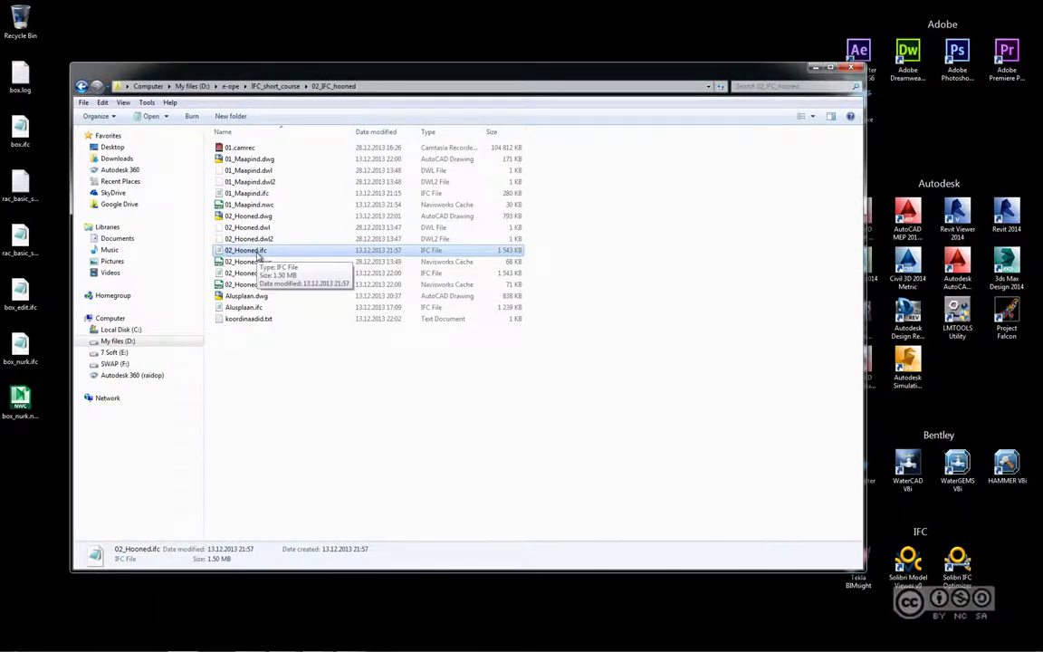
Open 02_Hooned.ifc from 02_IFC_hooned in Notepad
double_click(260, 252)
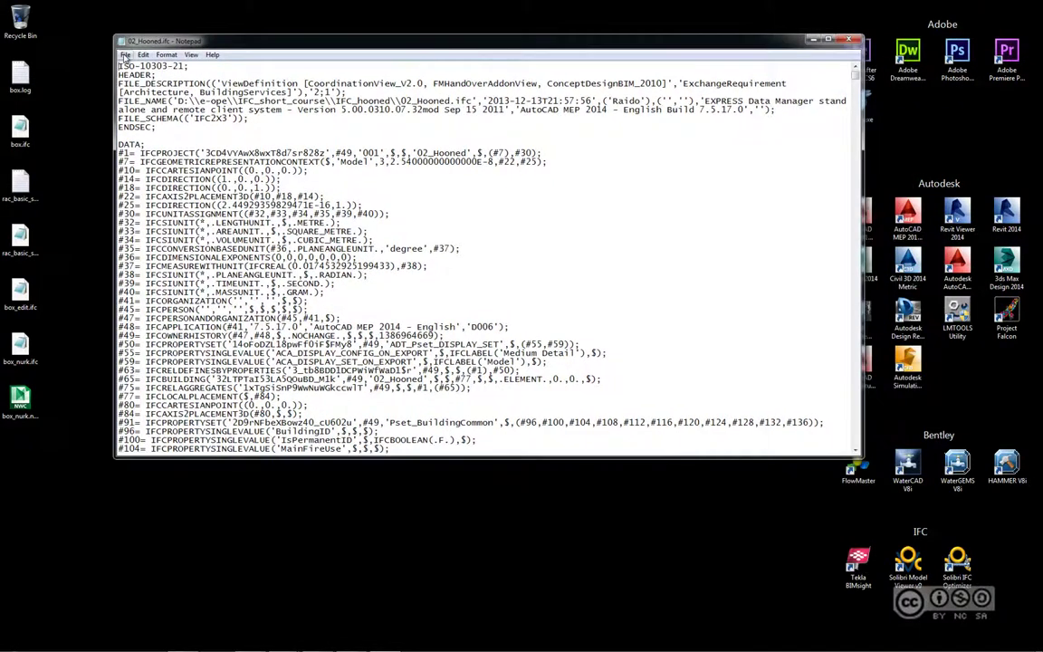
Save the Notepad file as 02_Hooned_koordinaatides.ifc
click(125, 55)
click(360, 293)
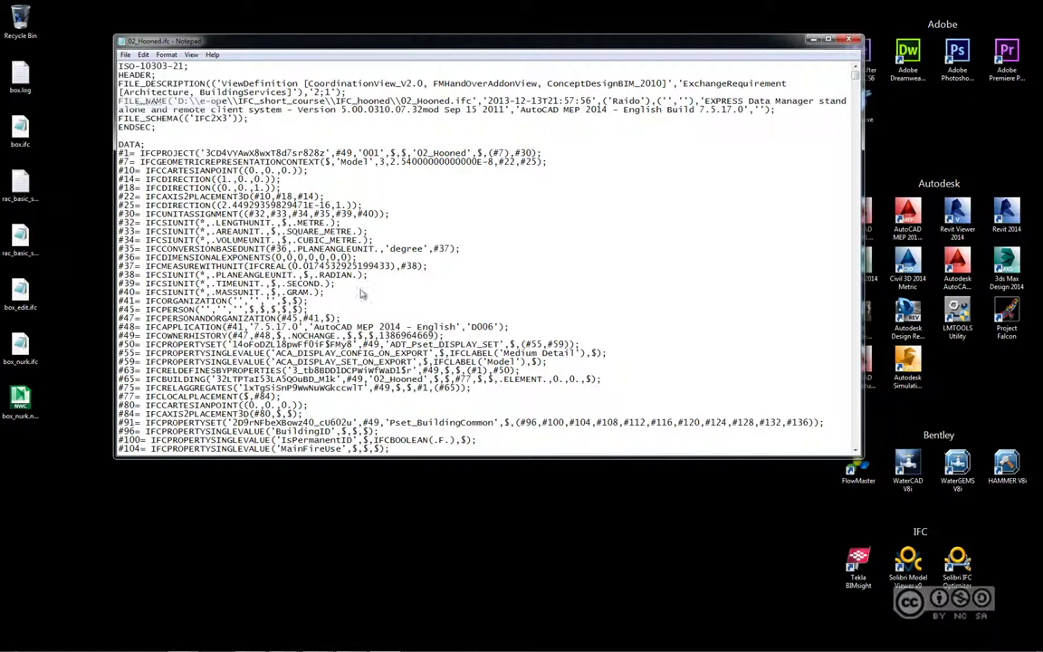
text(koordinaatides.ifc)
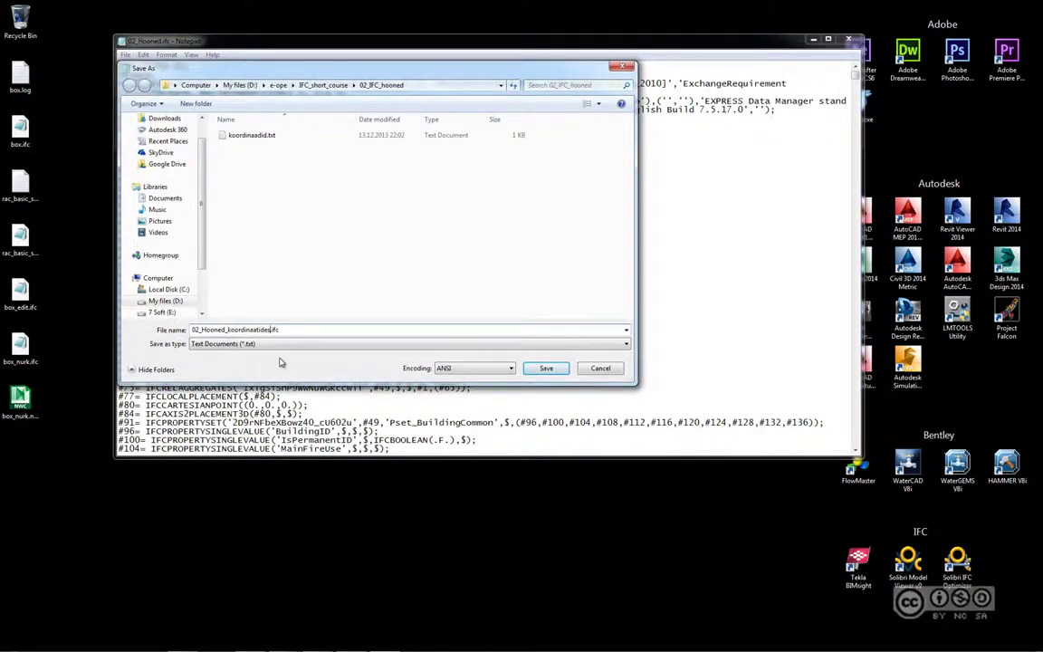
click(544, 369)
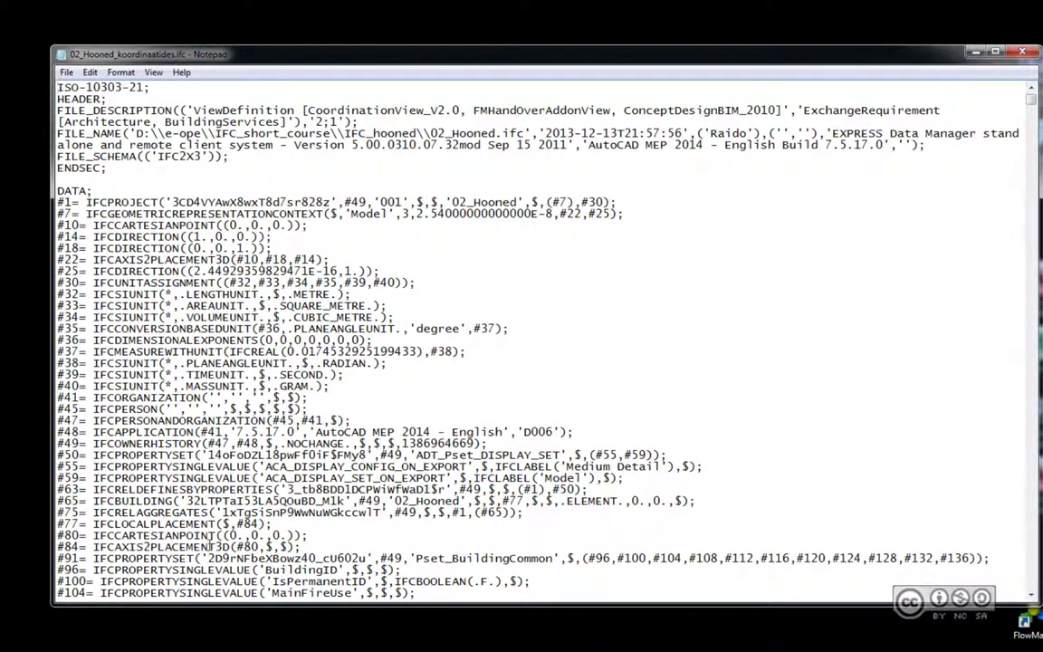
Trace IFCLOCALPLACEMENT #77 via #84 to cartesian point #80 and add an empty line after it
drag(93, 523, 218, 523)
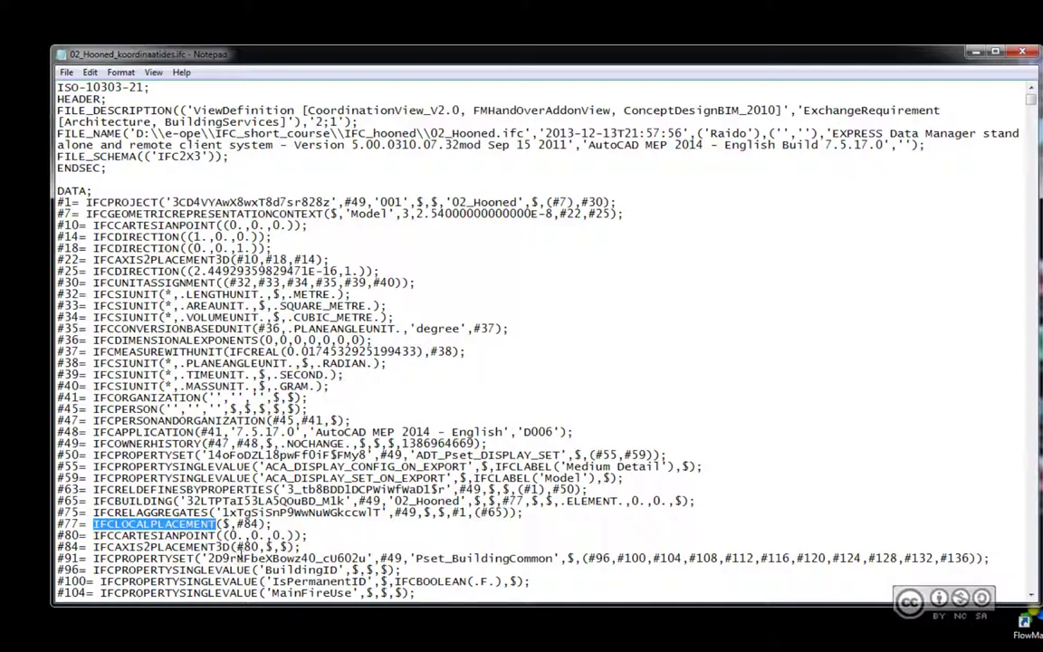
drag(234, 547, 260, 546)
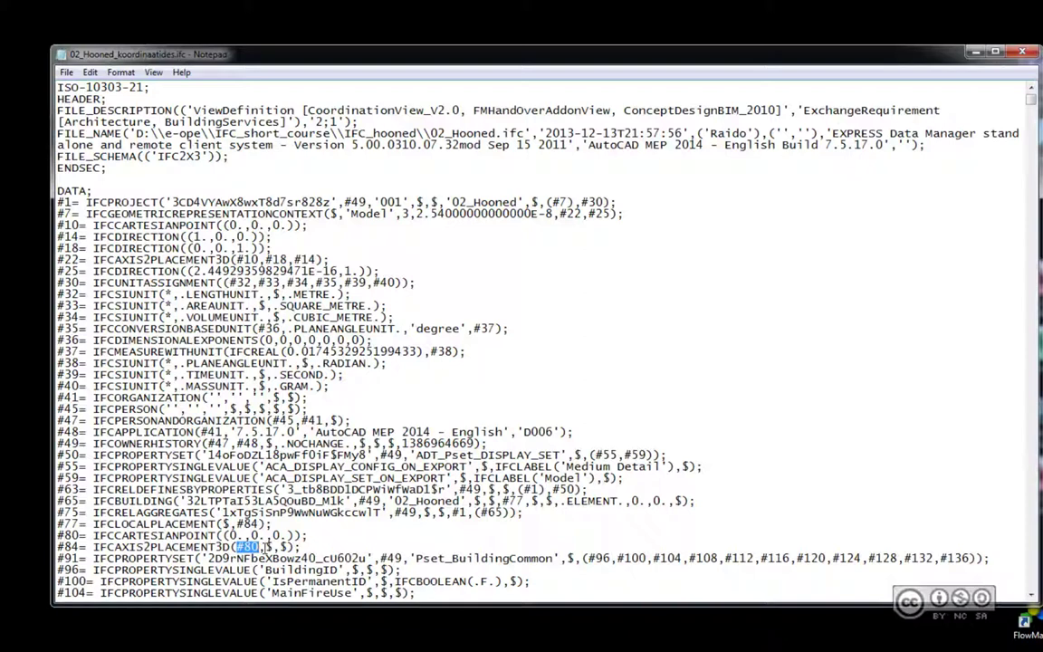
drag(57, 535, 294, 535)
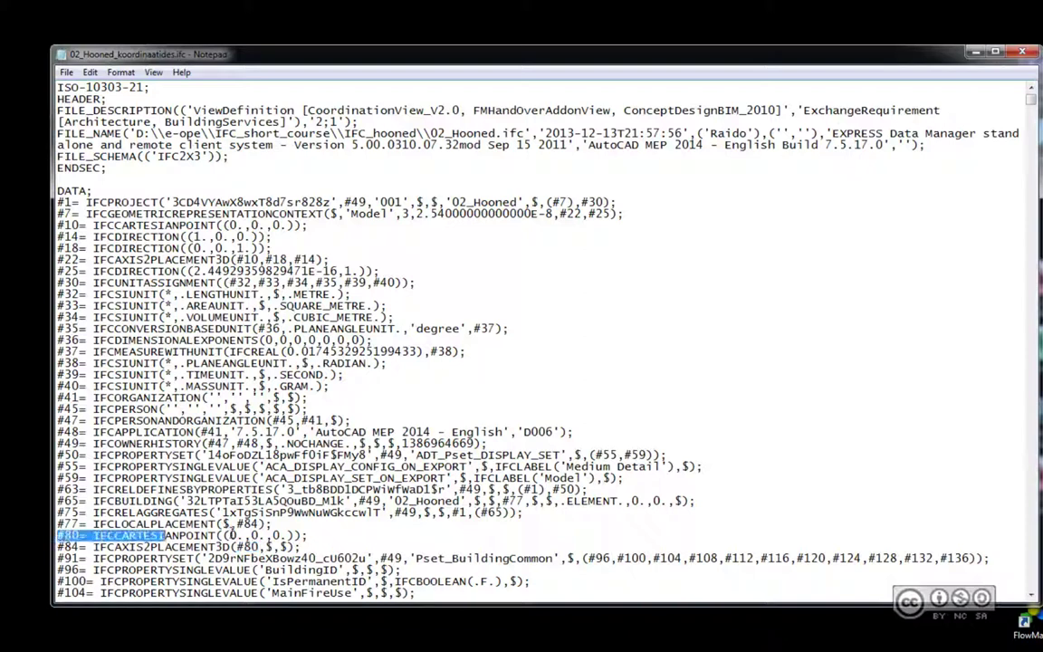
click(317, 545)
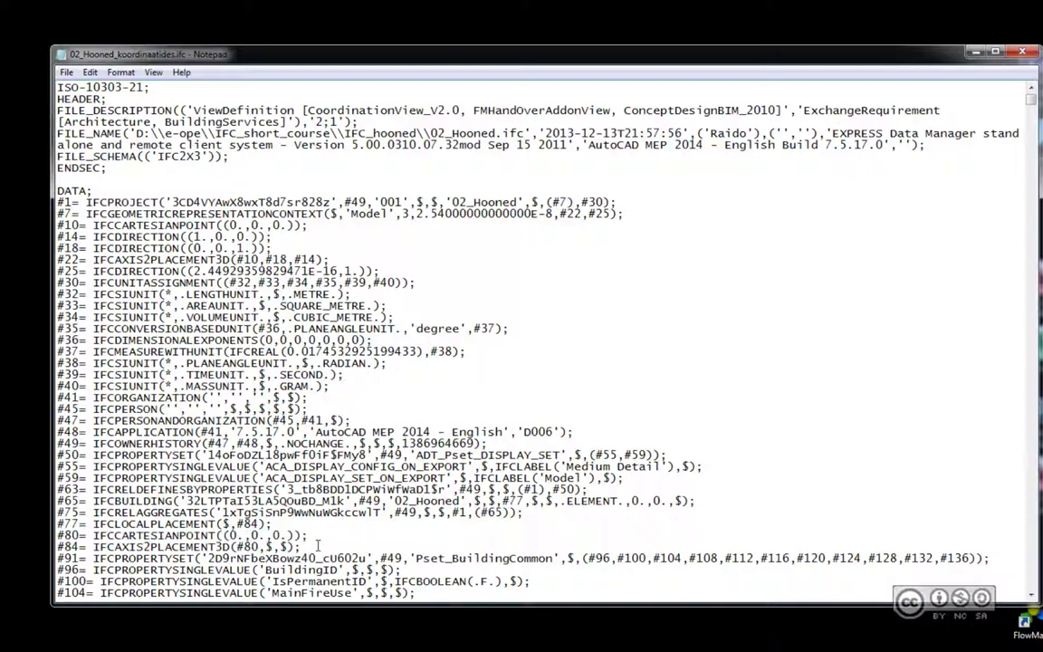
key(Return)
key(Return)
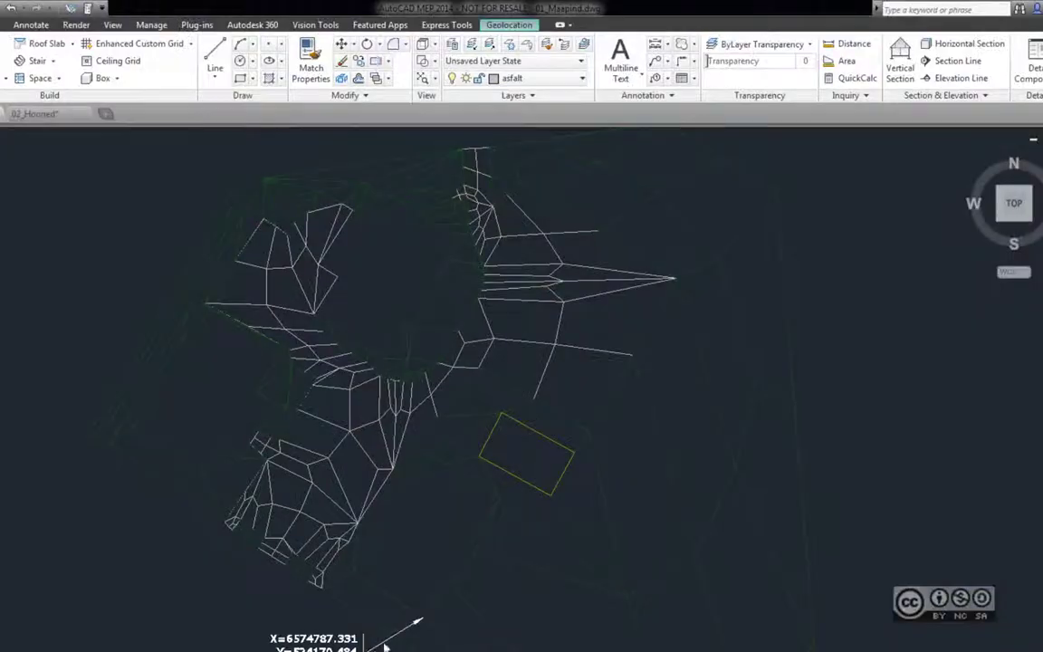
Zoom in on the label X=6574787.331, Y=524170.484, elevation 30.50, then open the 02_Hooned drawing
scroll(372, 636, up, 2)
scroll(425, 589, up, 2)
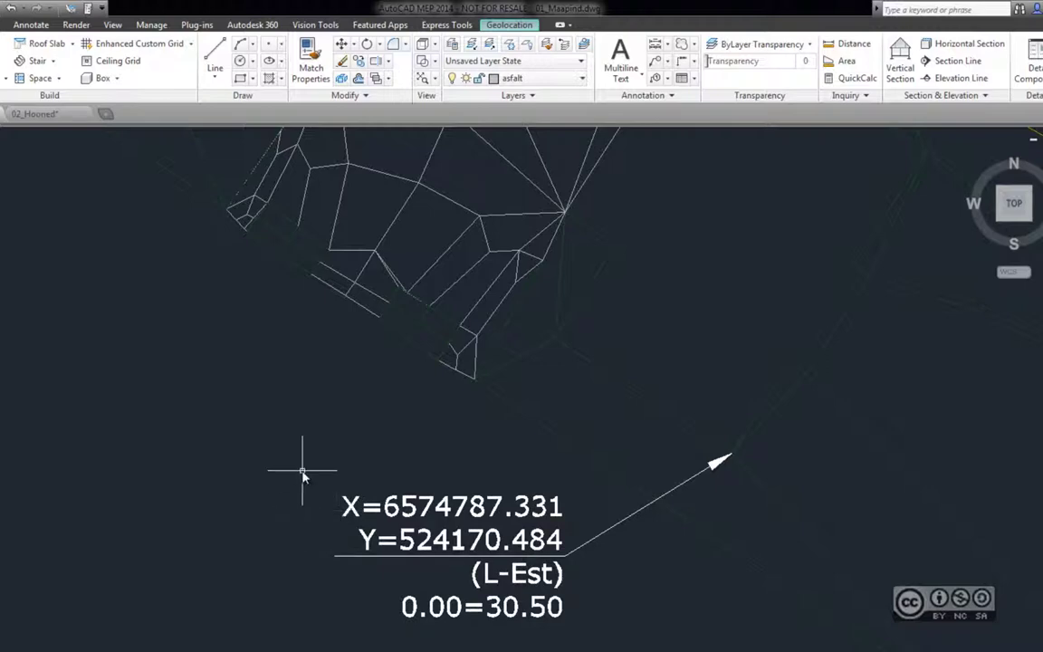
key(alt+Tab)
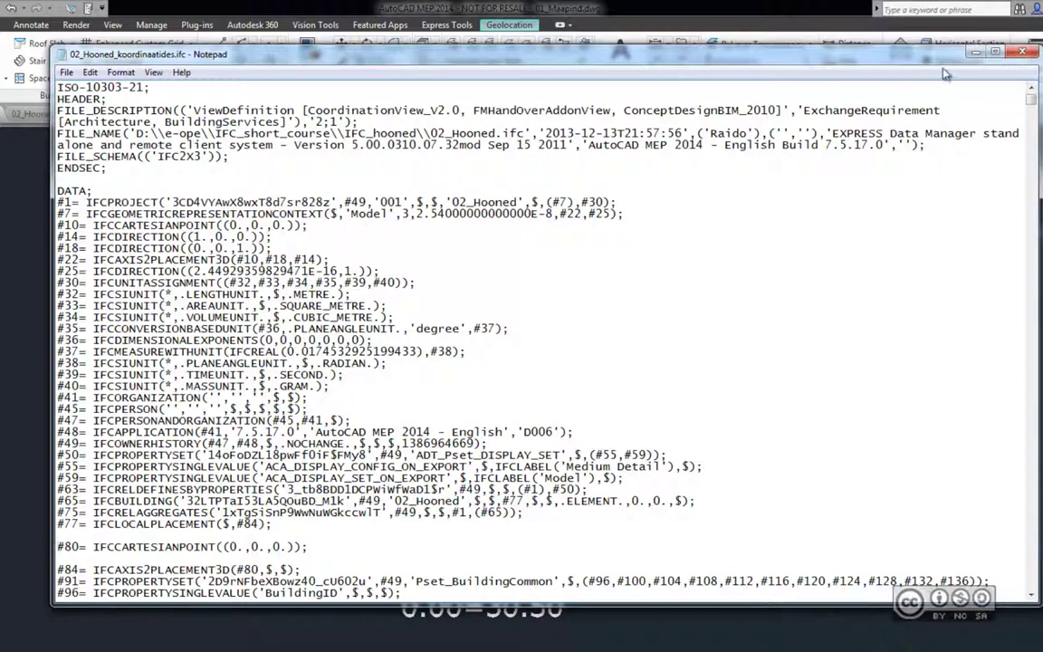
click(1022, 51)
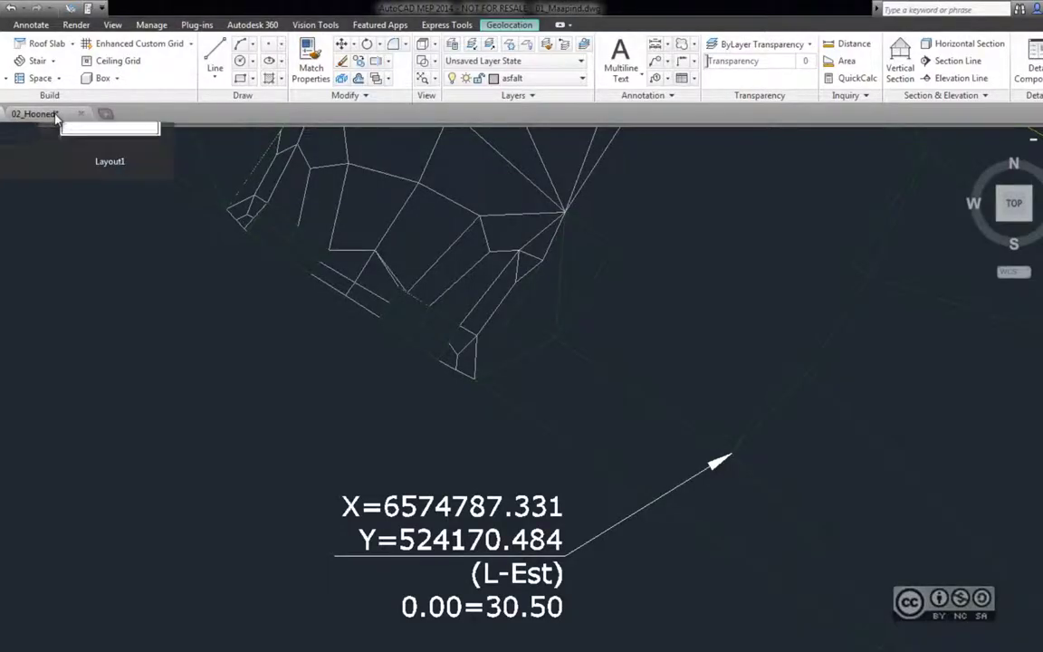
click(56, 115)
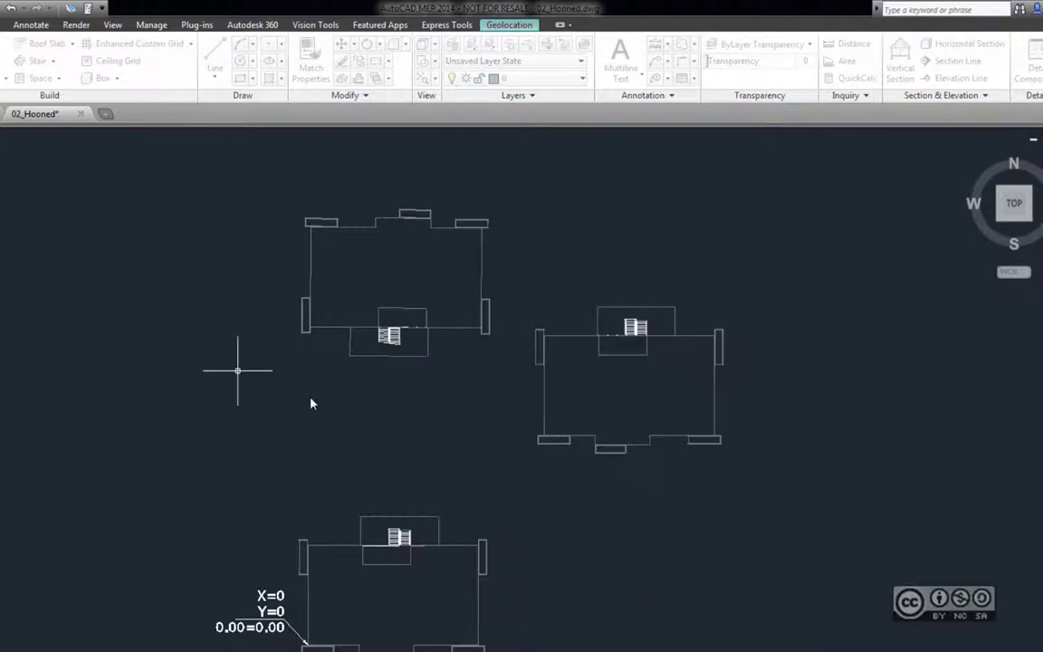
click(566, 592)
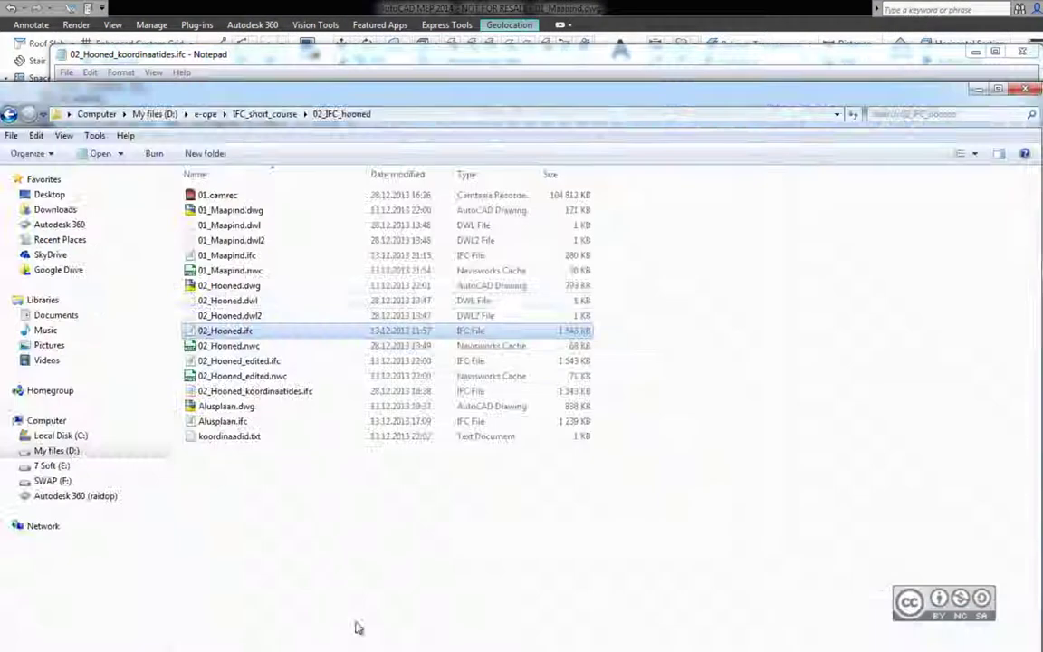
Copy X and Y from koordinaadid.txt into point #80, giving (524170.4838,6574787.3314,30.5)
double_click(238, 438)
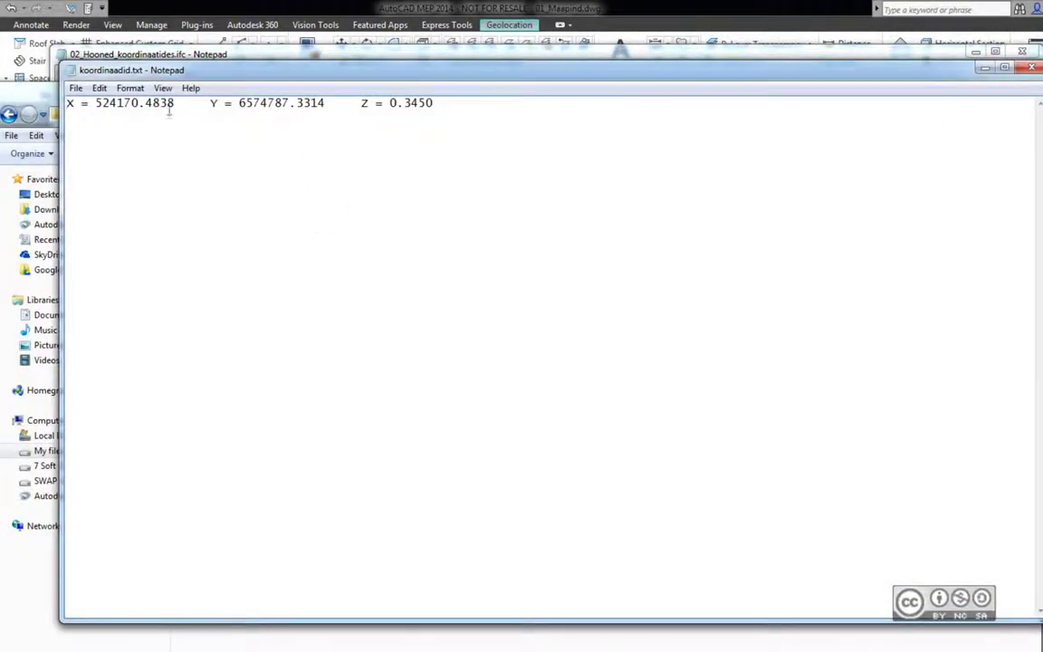
drag(118, 75, 424, 224)
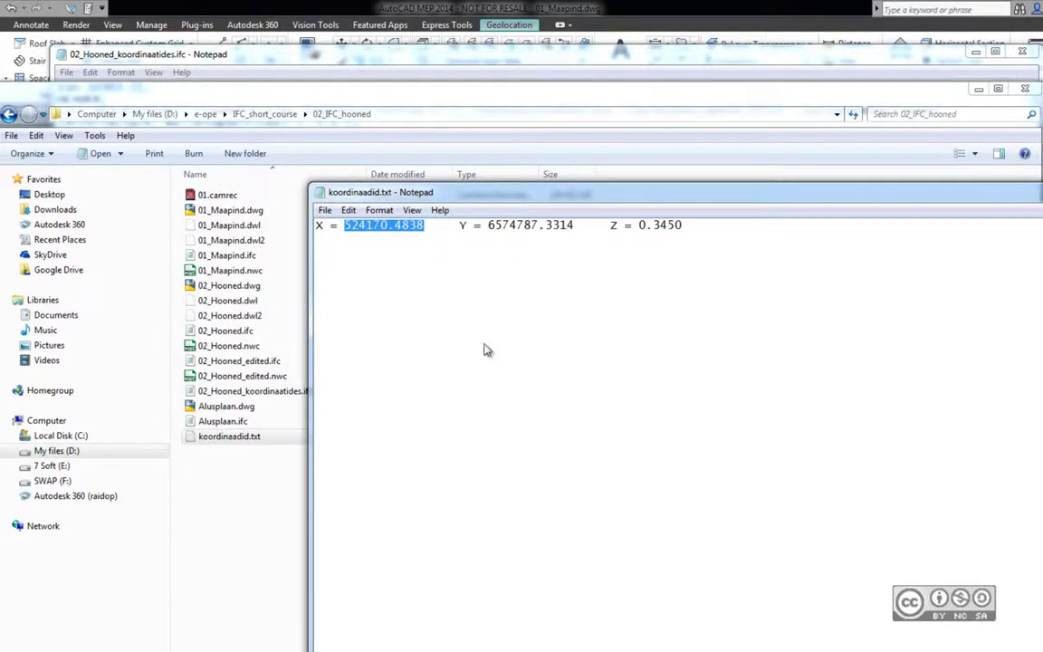
key(alt+Tab)
key(alt+Tab)
key(alt+Tab)
key(ctrl+v)
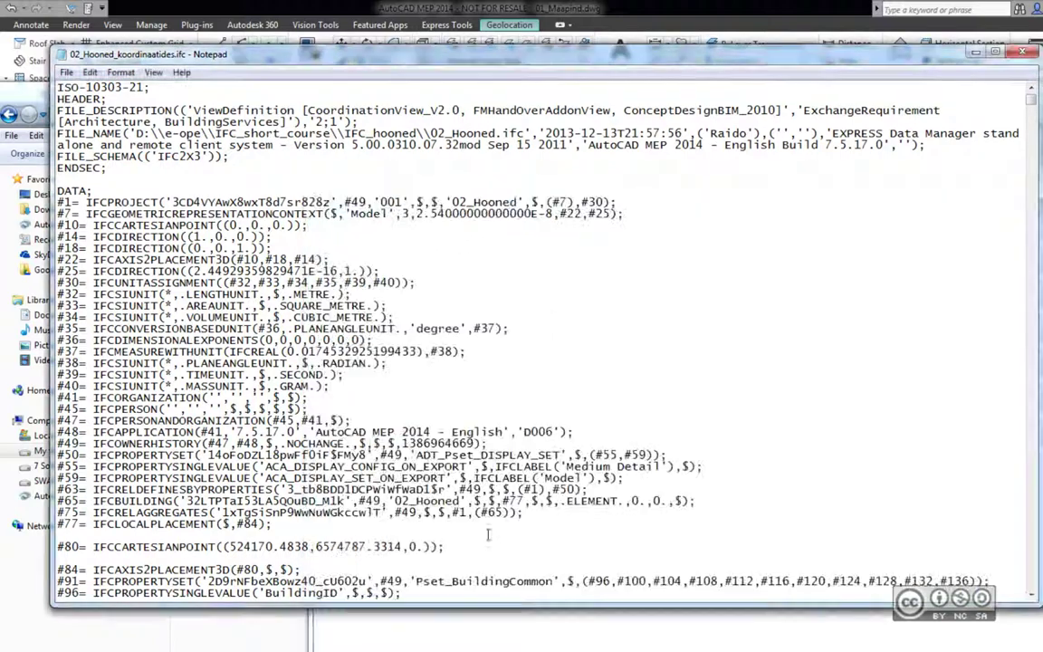
key(alt+Tab)
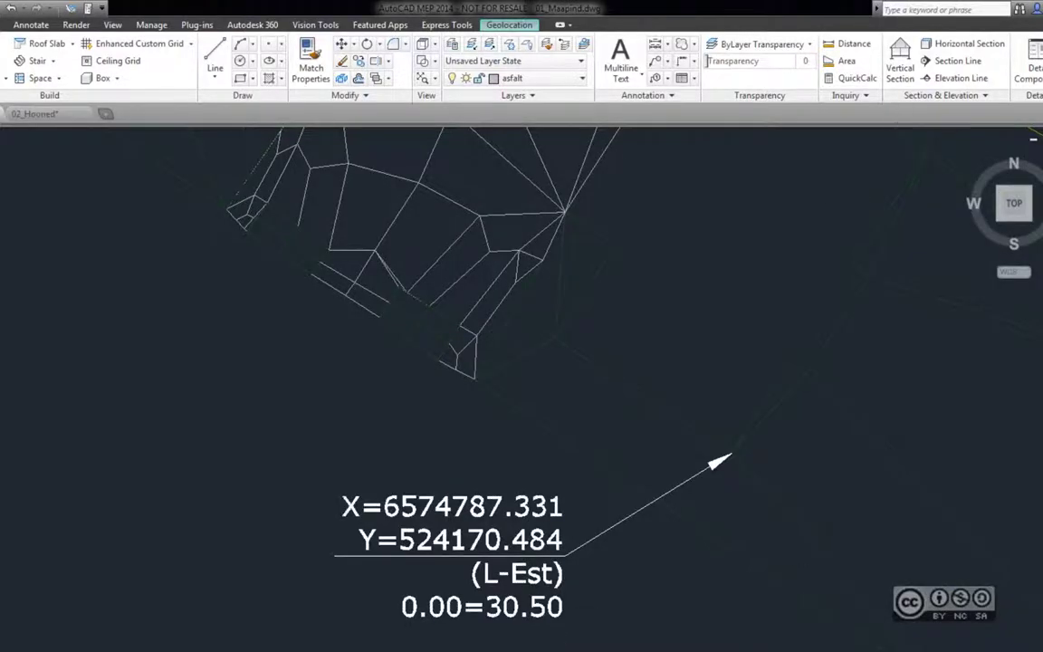
key(alt+Tab)
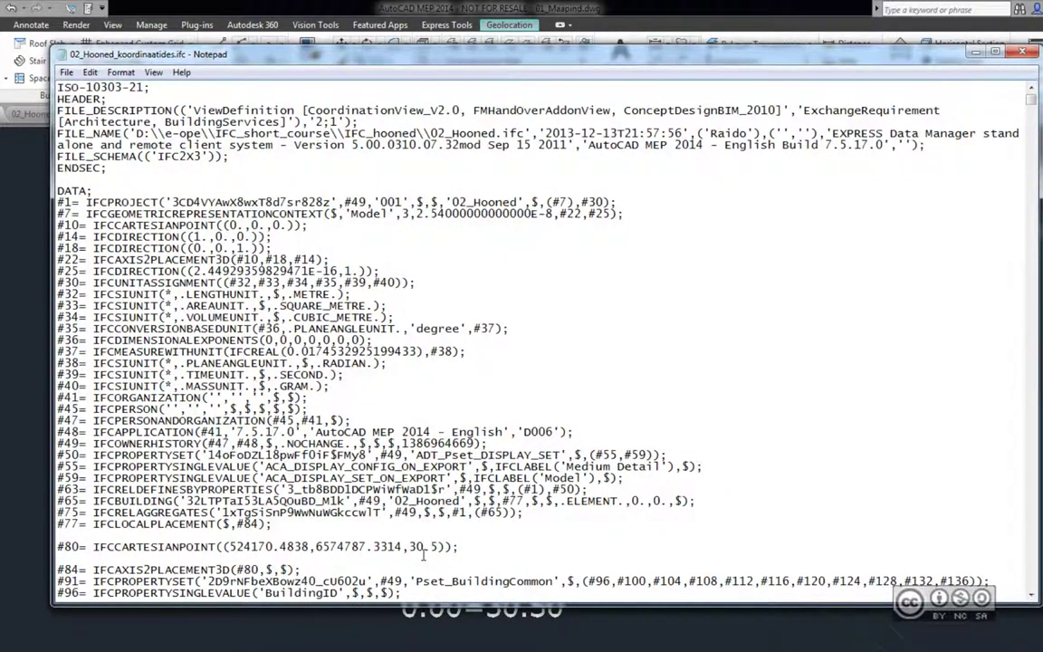
Save the IFC file, then close Notepad without keeping the later blank-line edits
key(alt+f)
key(Down)
key(Down)
key(Return)
key(BackSpace)
key(Delete)
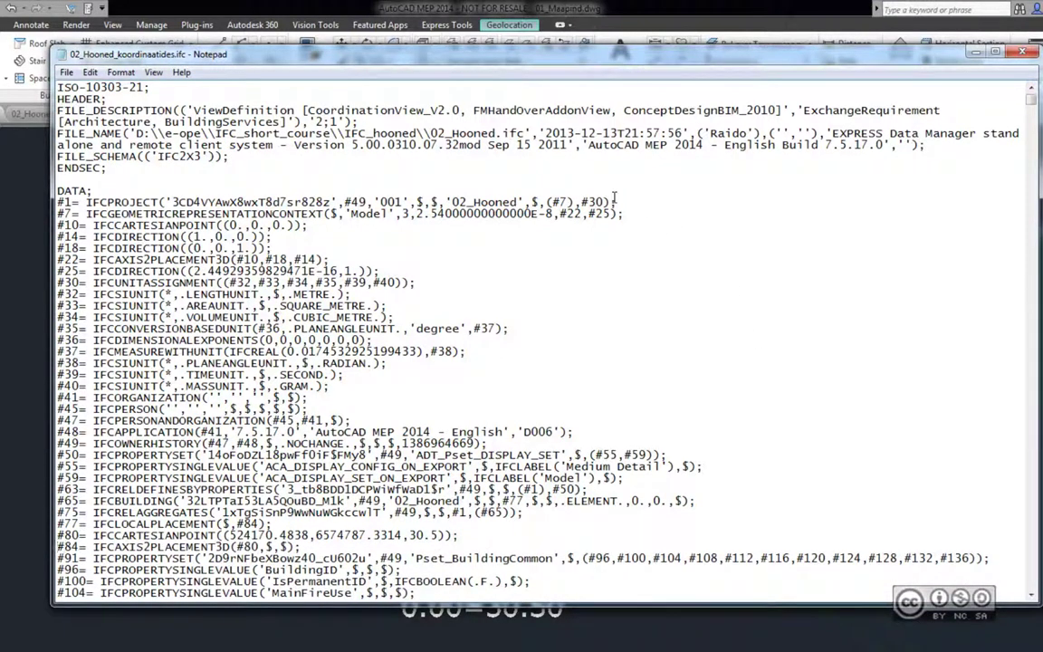
click(1022, 52)
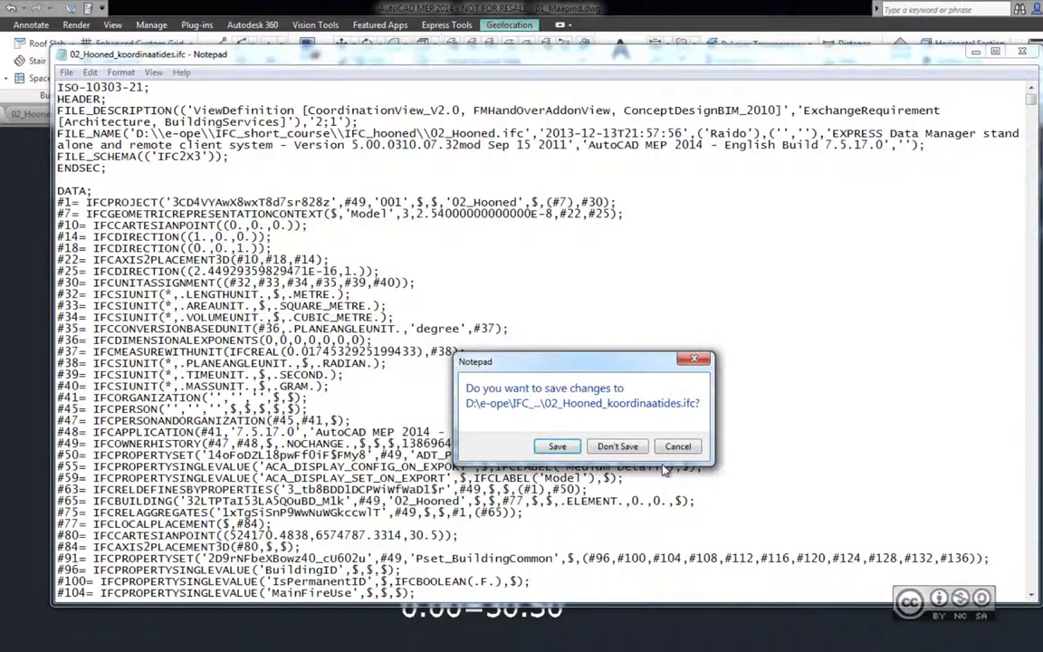
click(611, 447)
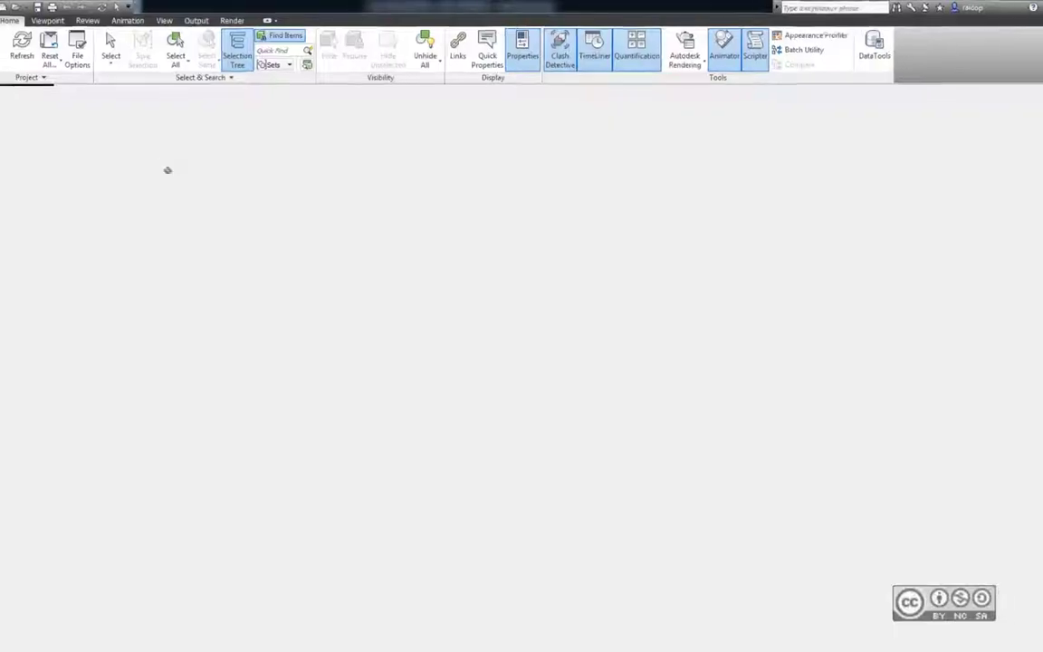
Append 02_Hooned_koordinaatides.ifc to the site model and orbit to inspect it
click(19, 46)
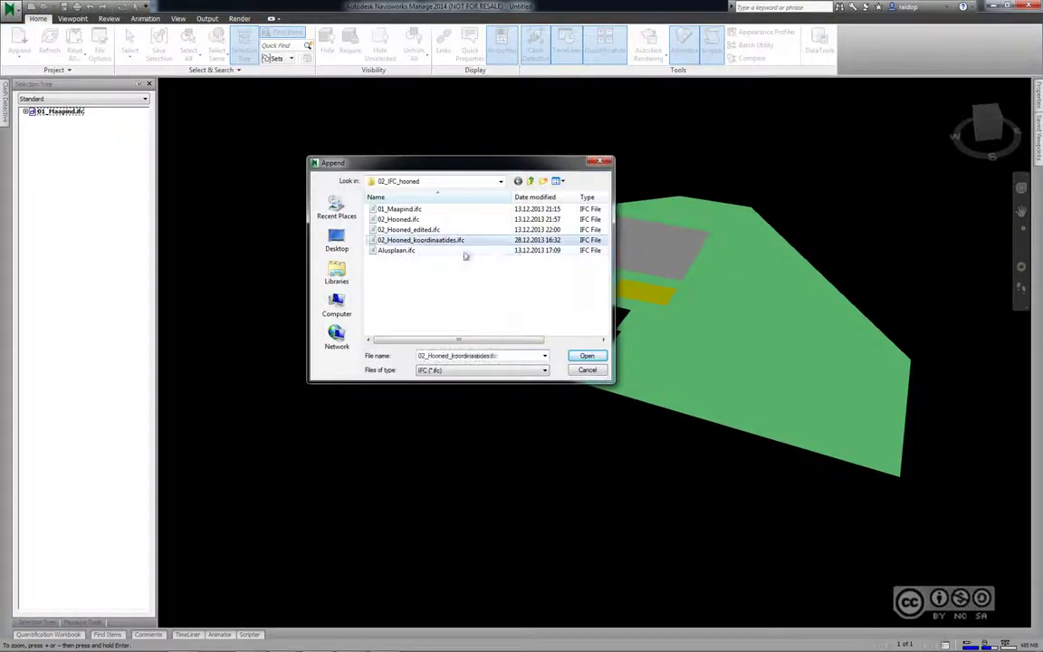
click(587, 355)
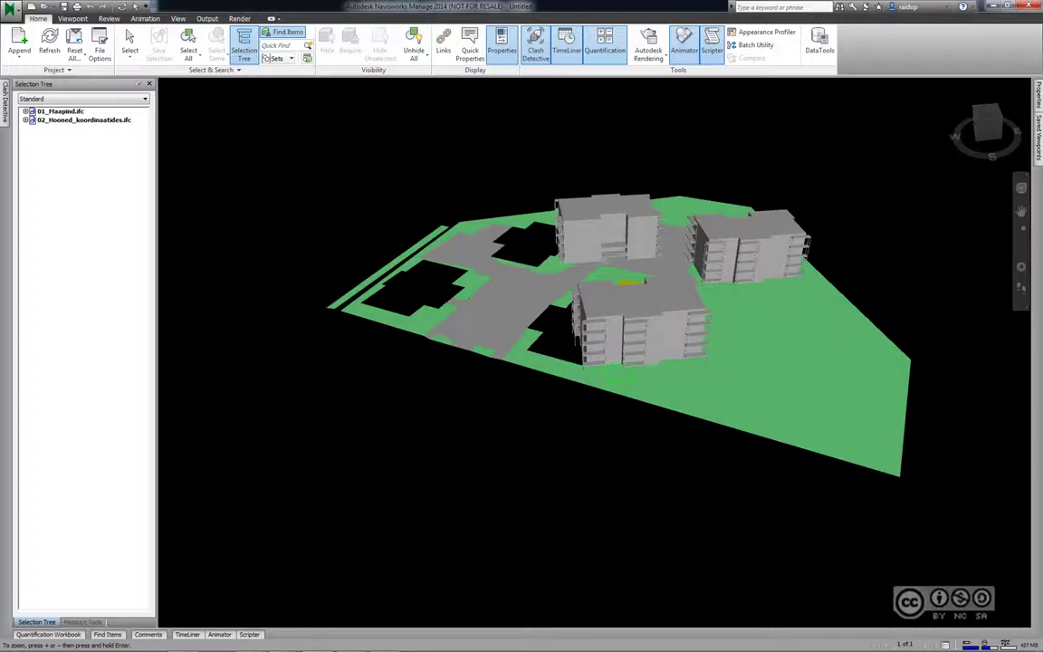
shift+middle_drag(575, 341, 629, 403)
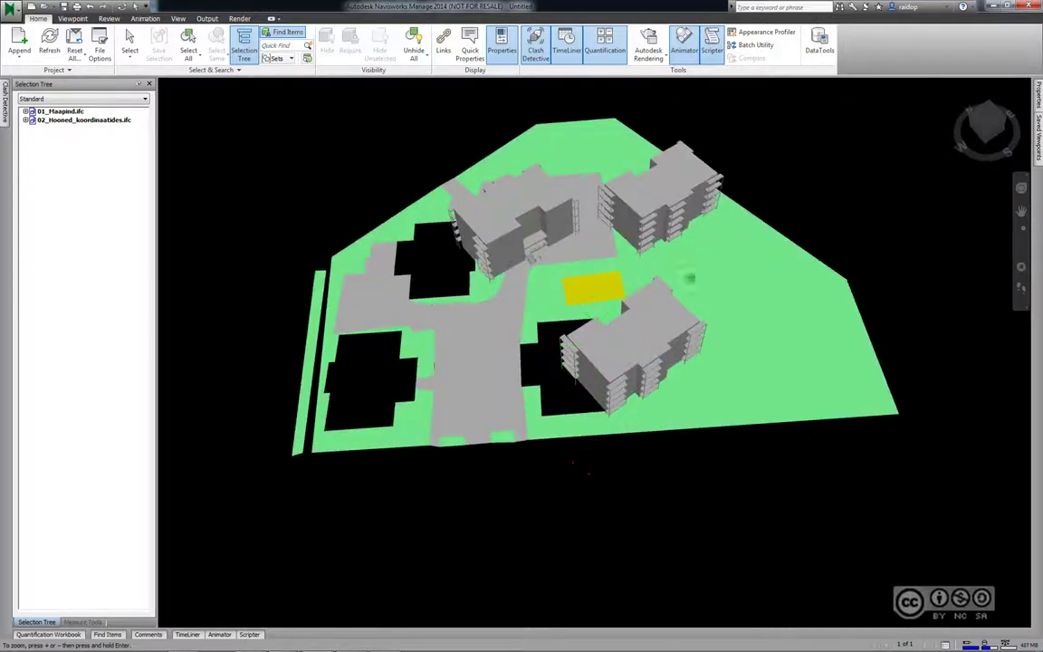
middle_drag(690, 279, 689, 251)
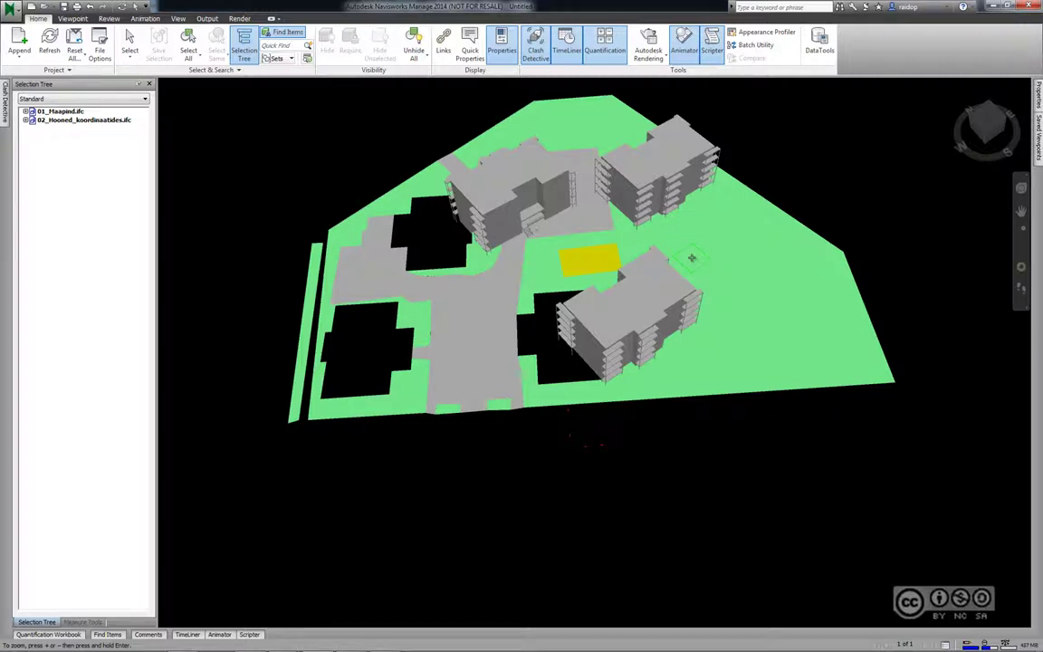
scroll(692, 258, down, 2)
Delete 02_Hooned_koordinaatides.ifc from the Selection Tree, leaving only the site model
click(73, 121)
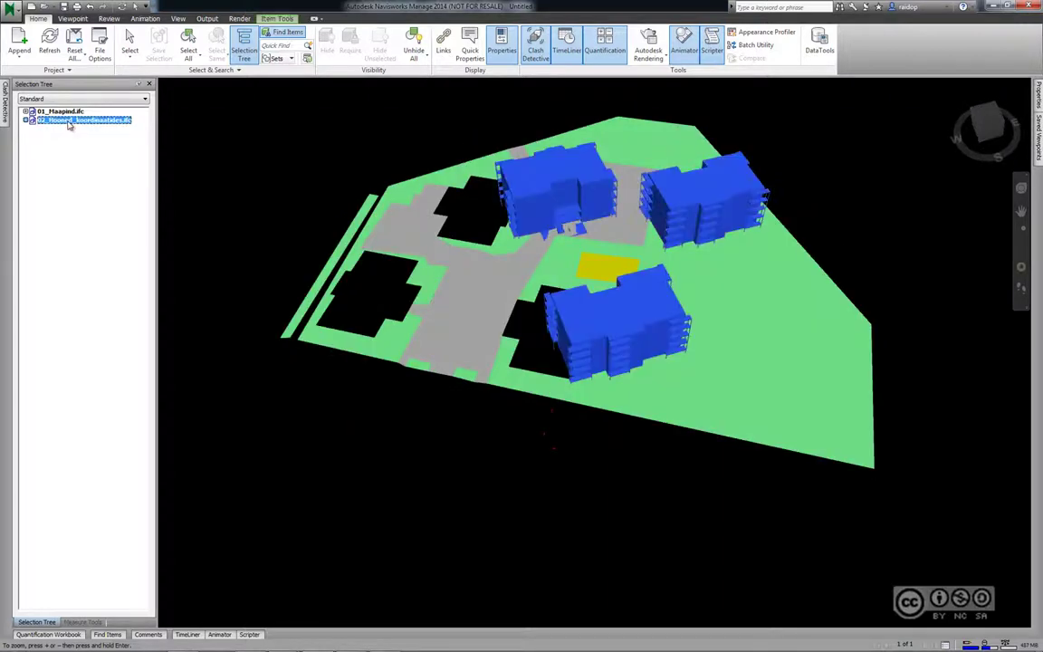
right_click(70, 123)
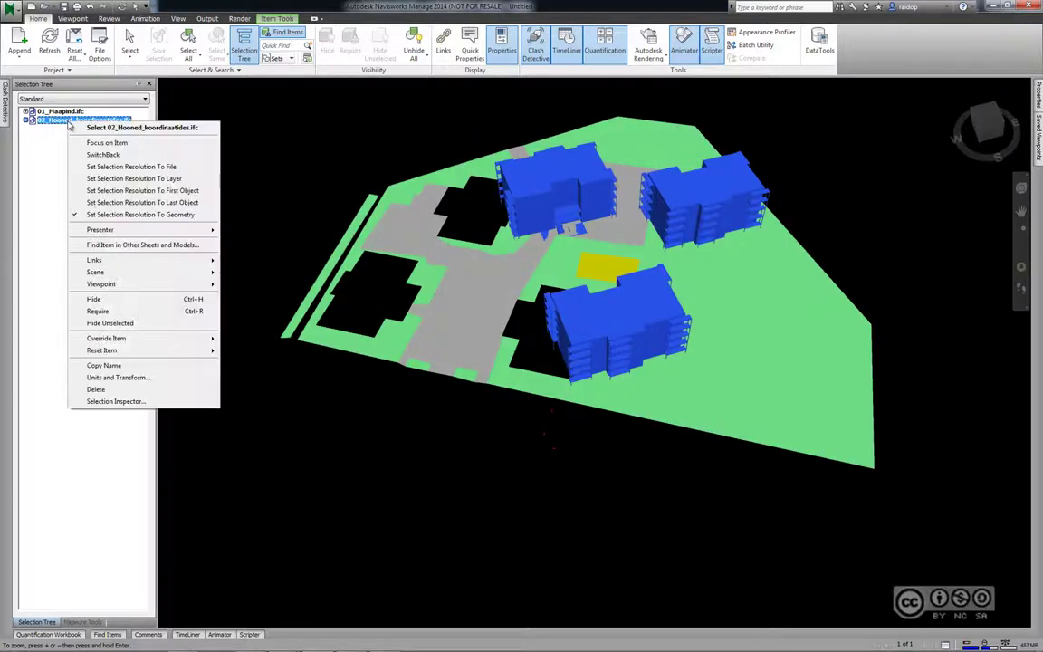
click(101, 389)
key(Return)
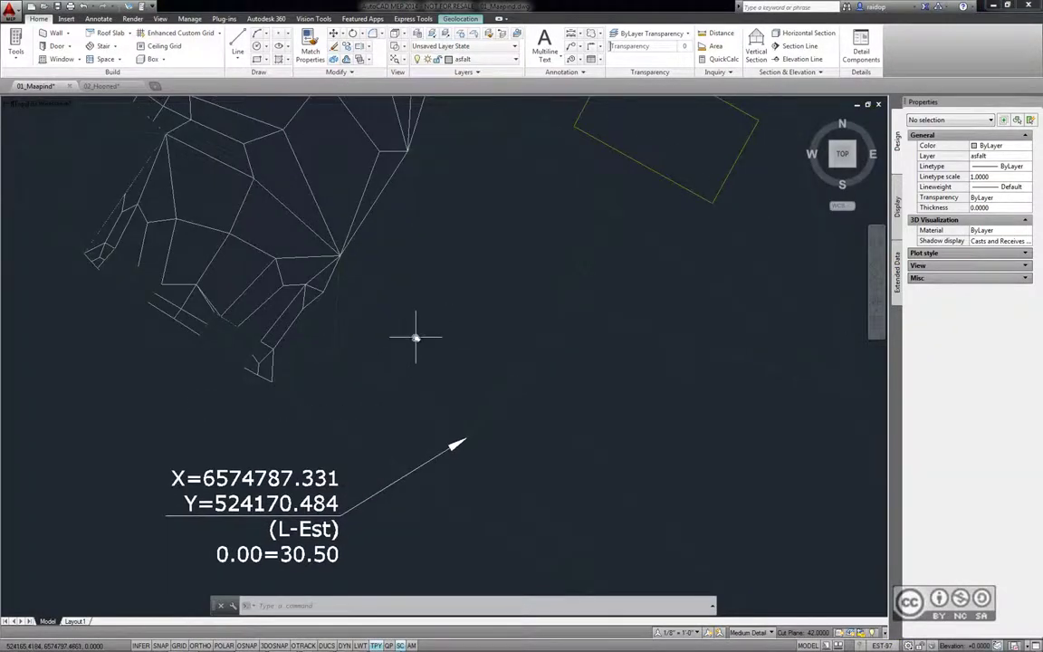
Turn on the direction layer and center its red 9.2036 and 5.9650 dimensions
scroll(419, 338, down, 2)
scroll(425, 335, down, 2)
middle_drag(434, 334, 422, 356)
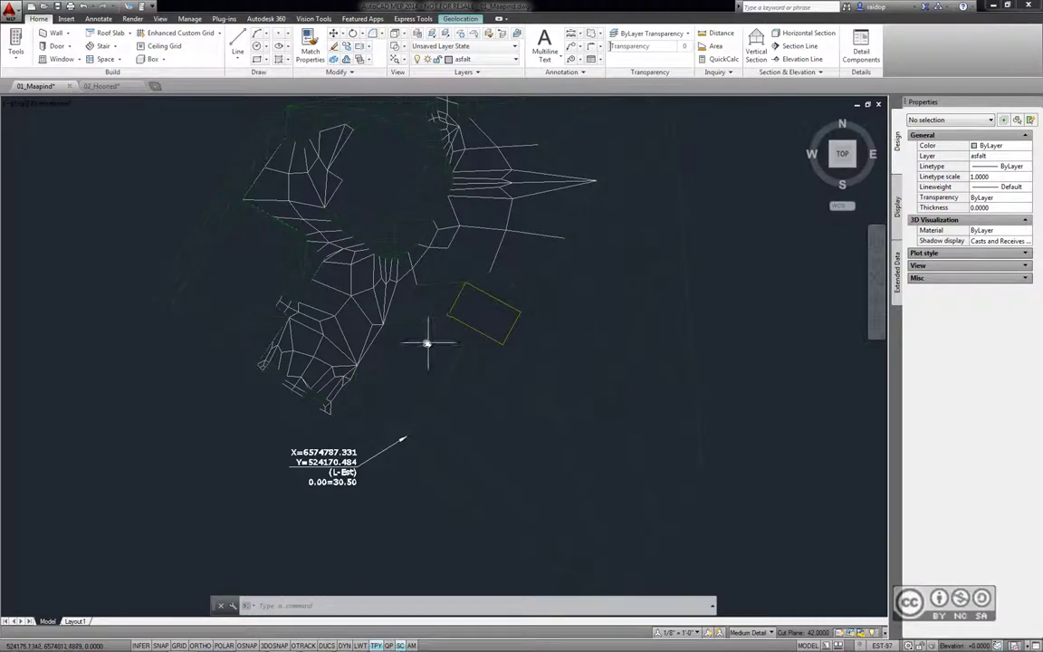
click(512, 60)
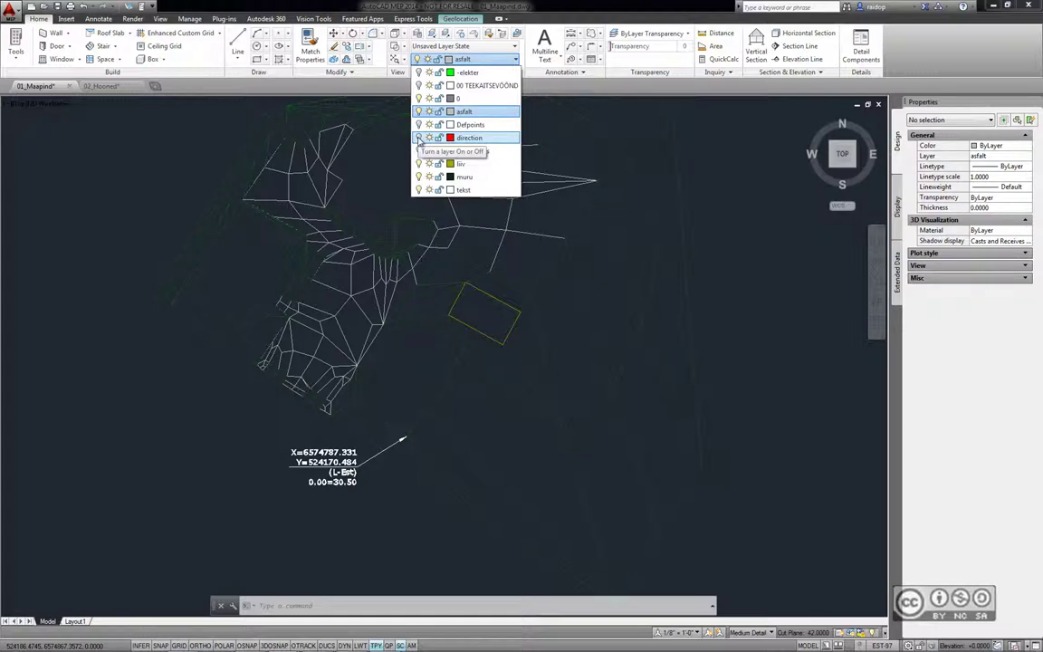
scroll(450, 308, up, 5)
scroll(449, 310, down, 2)
scroll(436, 263, up, 2)
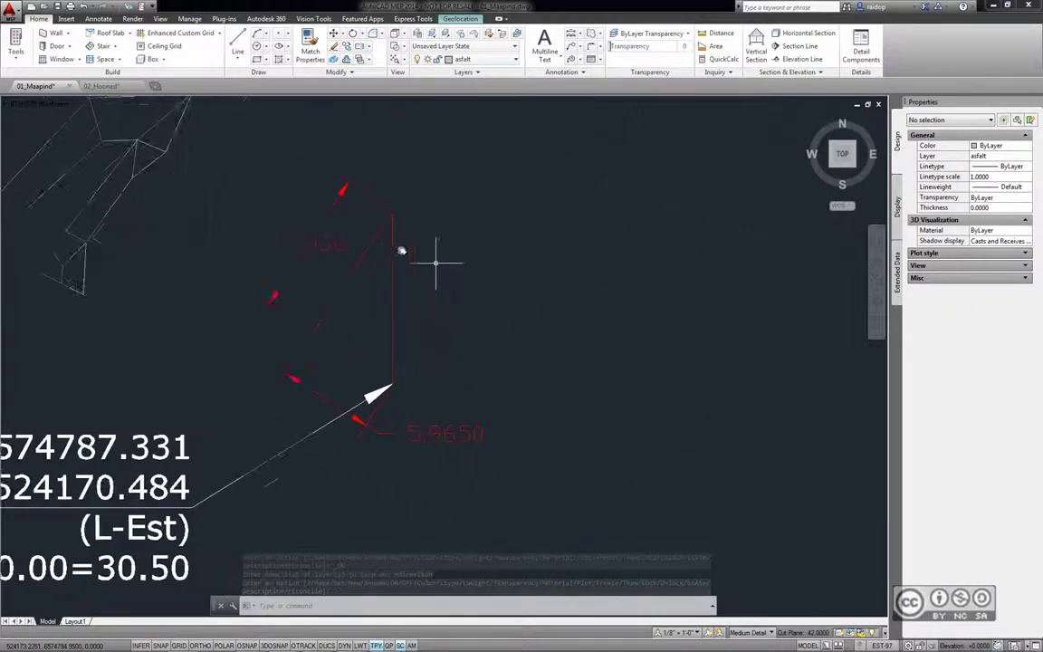
middle_drag(435, 262, 403, 249)
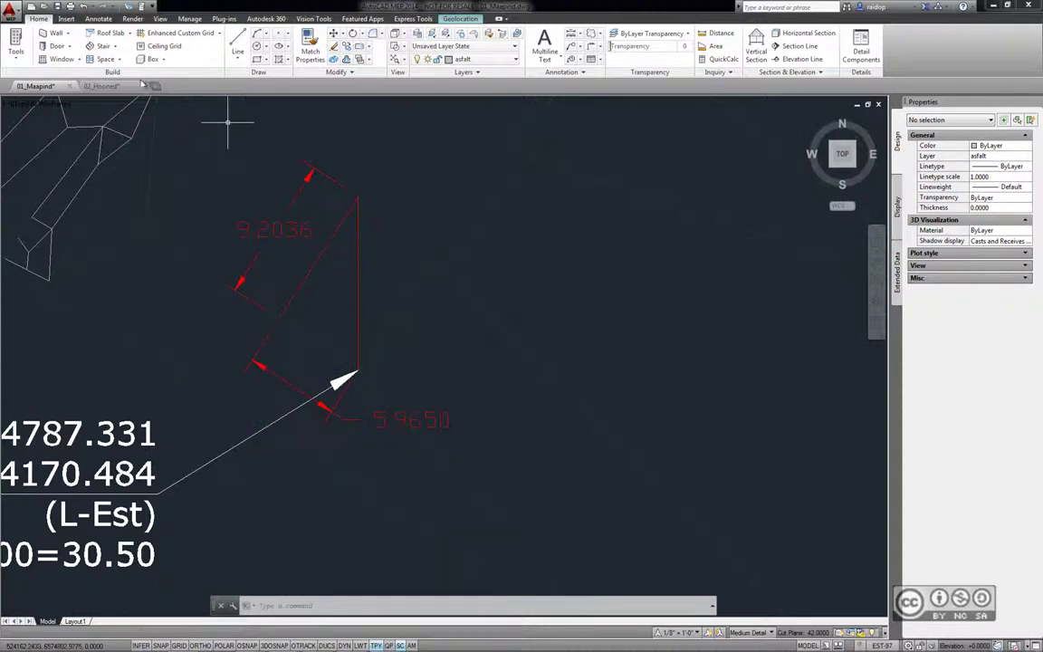
Check the 02_Hooned drawing, then return to 01_Maapind showing the dimensions and coordinate label
click(104, 85)
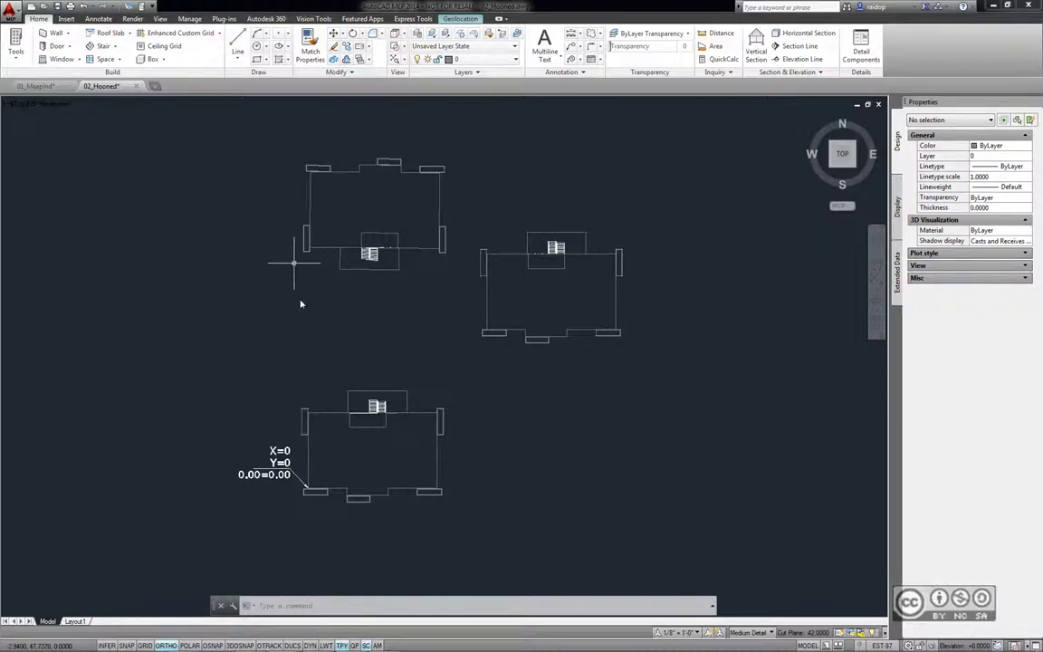
key(ctrl+Tab)
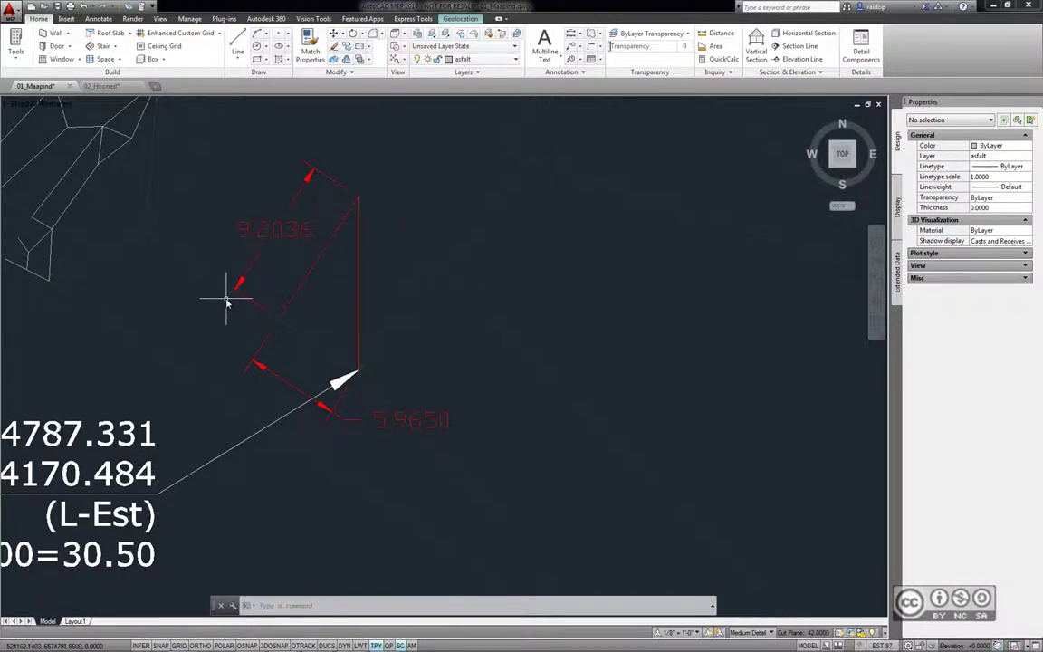
middle_drag(396, 217, 431, 215)
scroll(433, 228, down, 2)
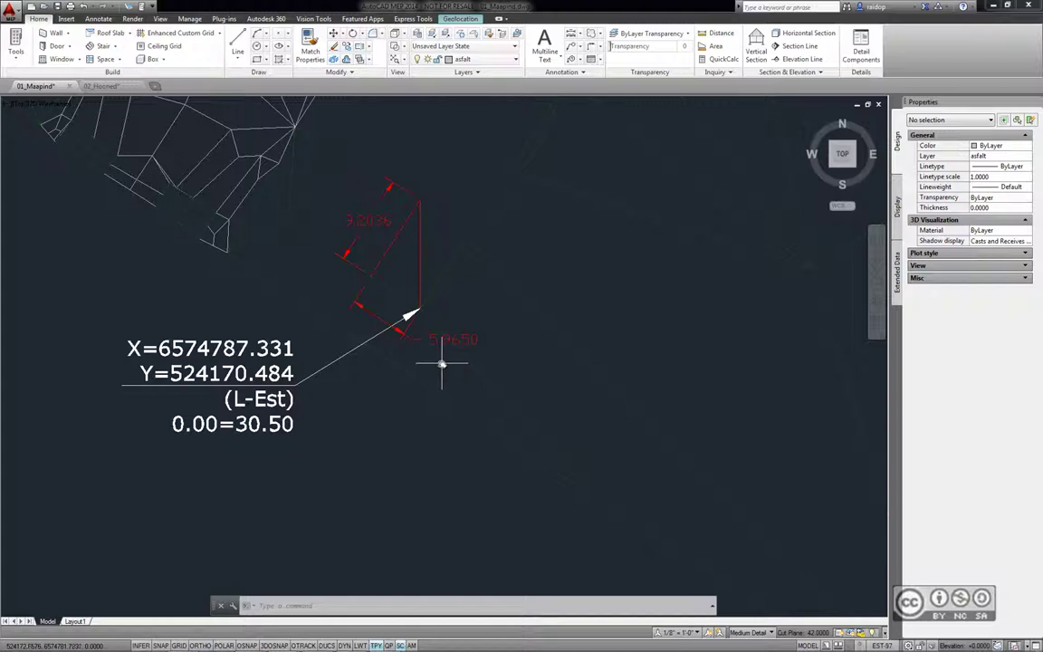
mouse_move(384, 642)
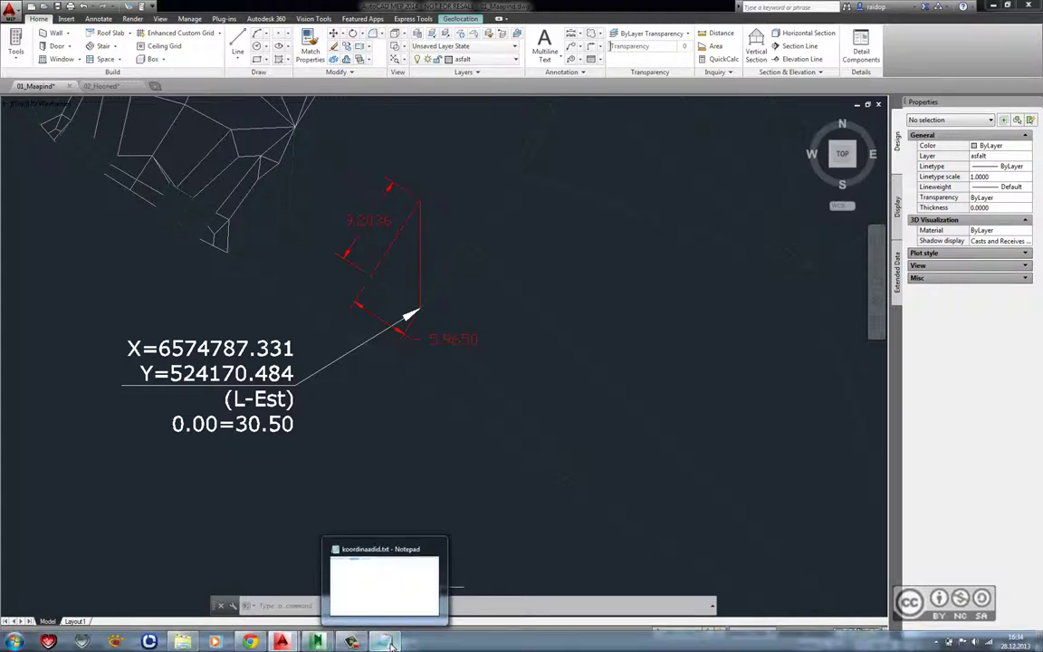
Open 02_Hooned_koordinaatides.ifc in Notepad and change #84's last $ to #79
click(182, 642)
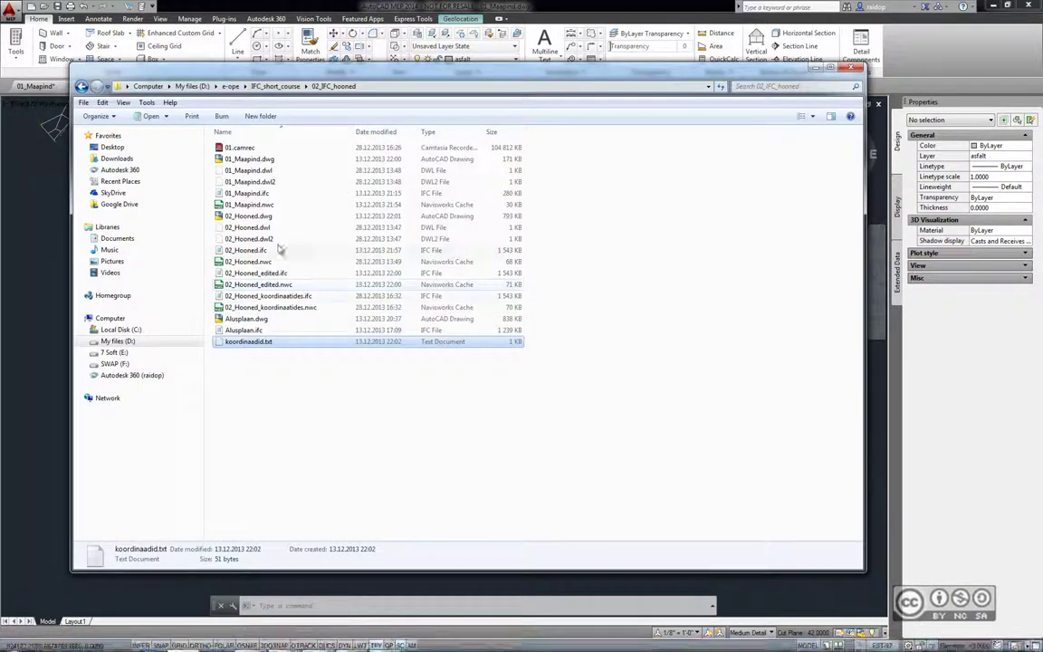
double_click(279, 299)
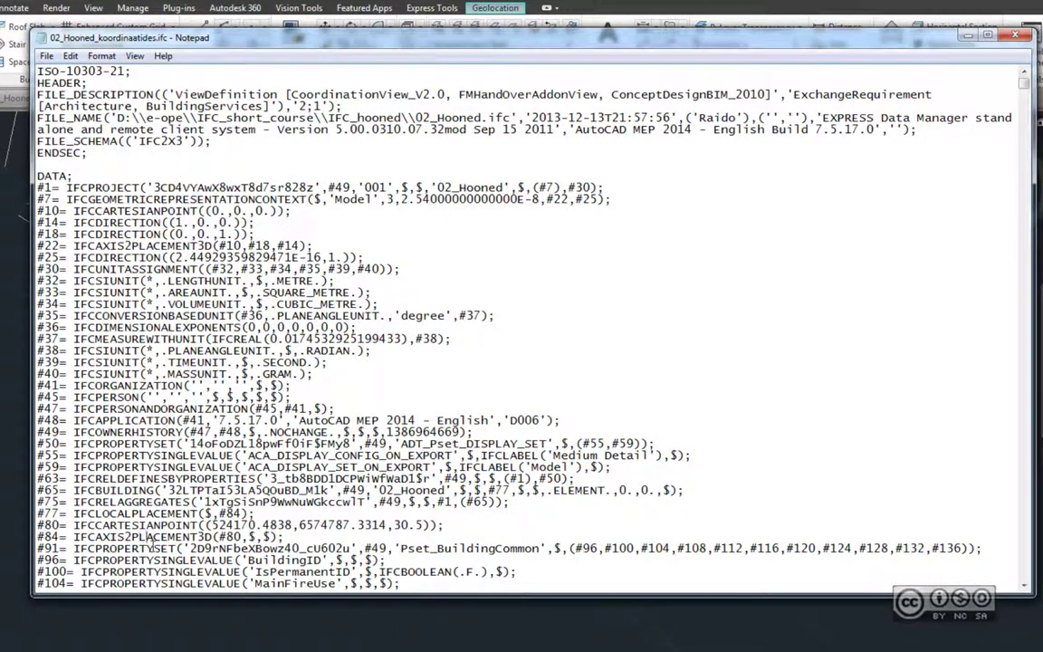
double_click(267, 537)
text(79)
Add line #79 as IFCDIRECTION((5.9650,9.2036,0.)) by copying and editing the #14 direction
key(Return)
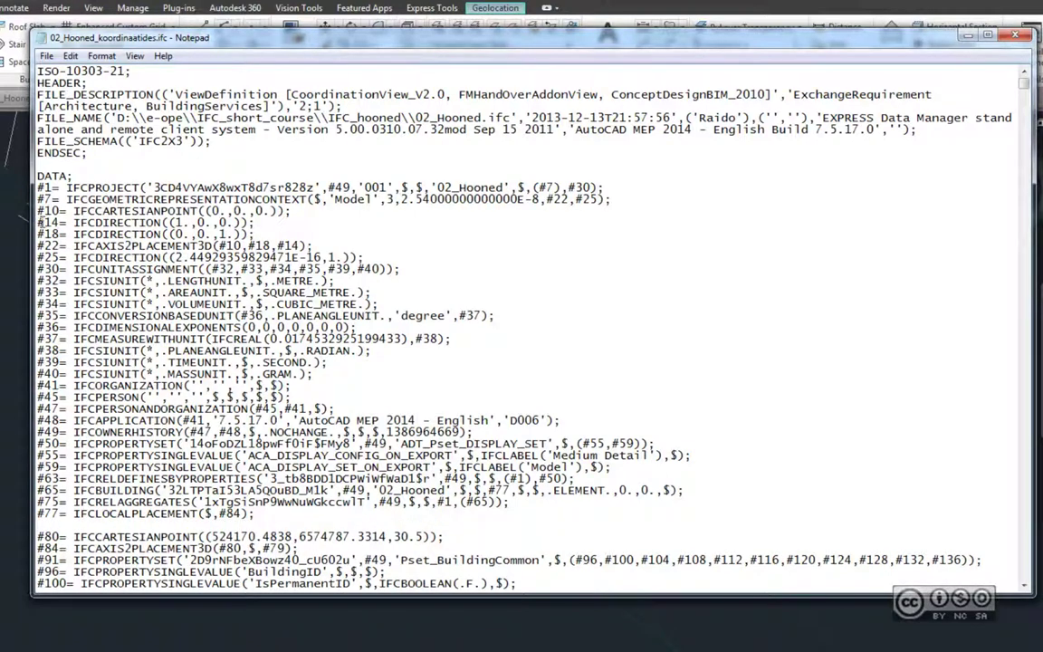
drag(73, 222, 256, 224)
key(ctrl+c)
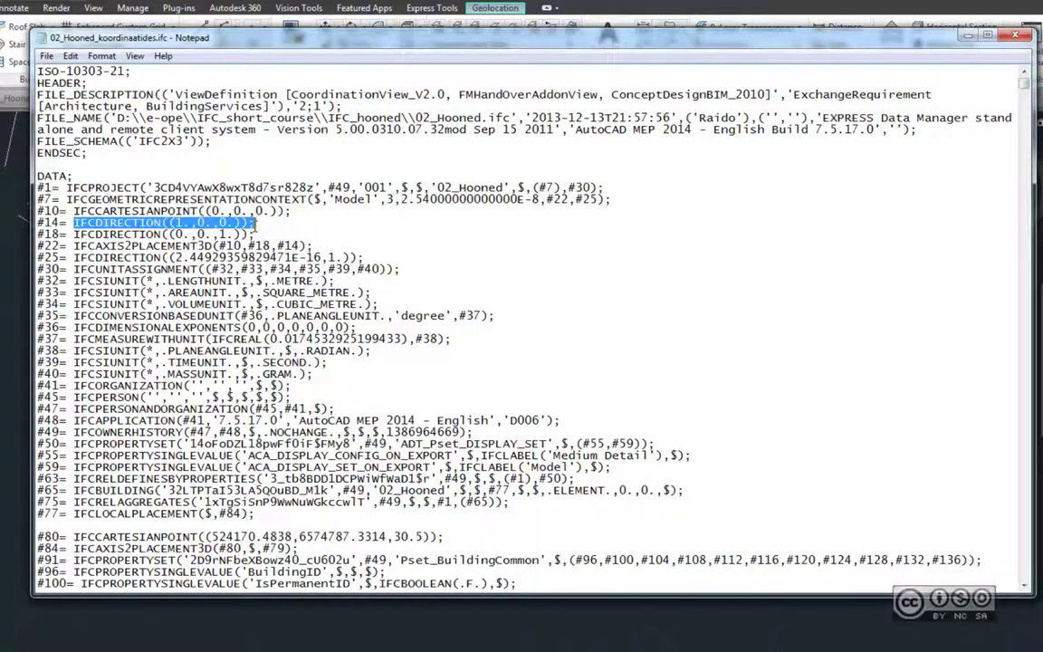
click(113, 529)
text(#79=)
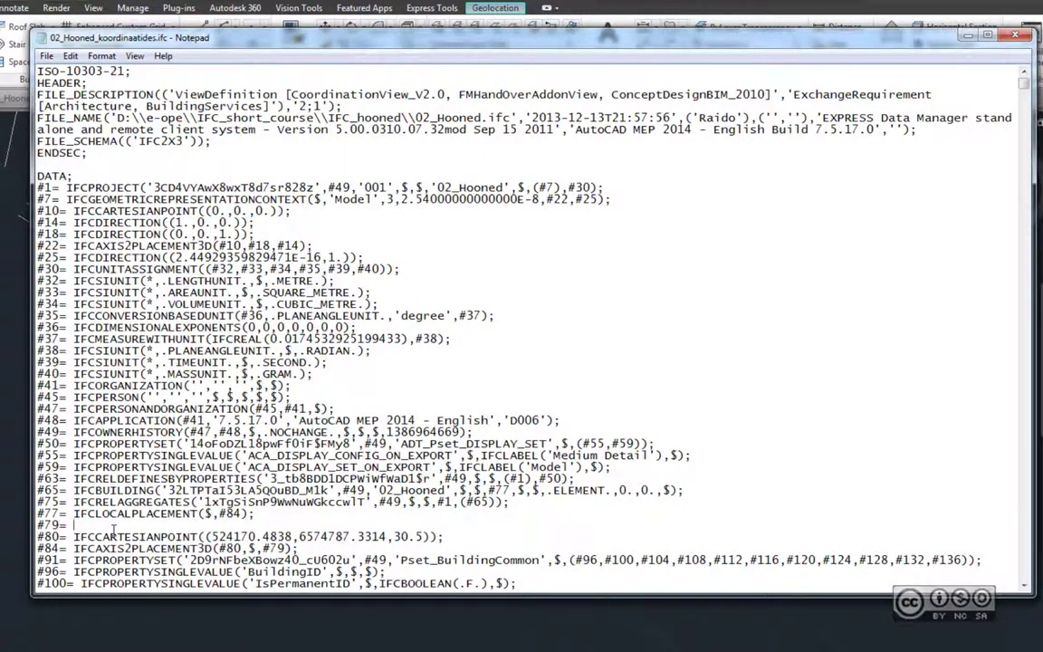
key(ctrl+v)
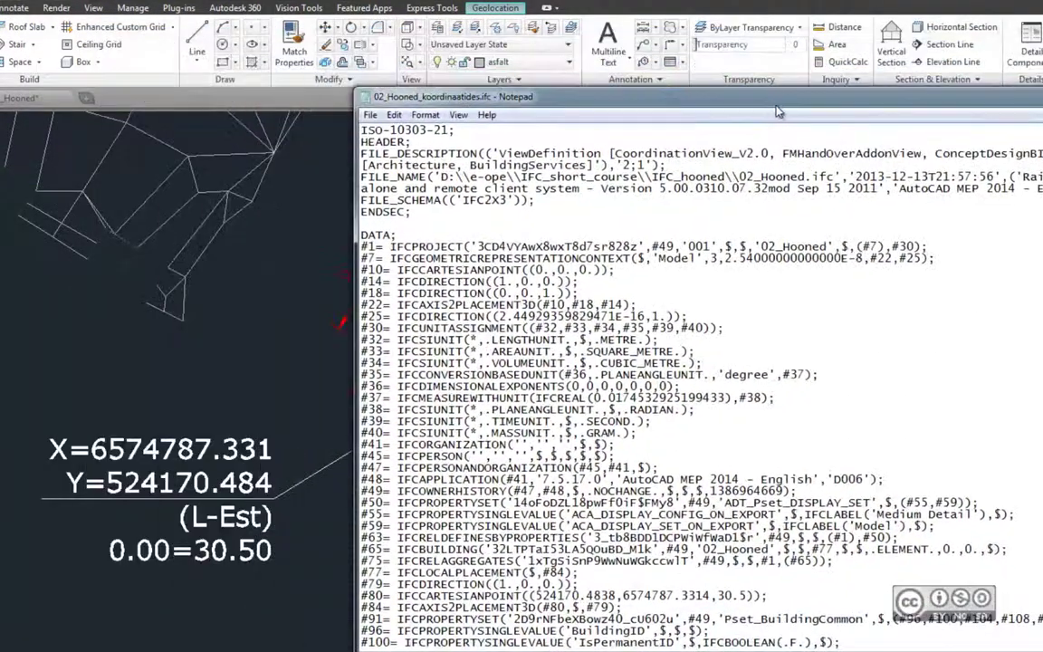
drag(394, 47, 820, 107)
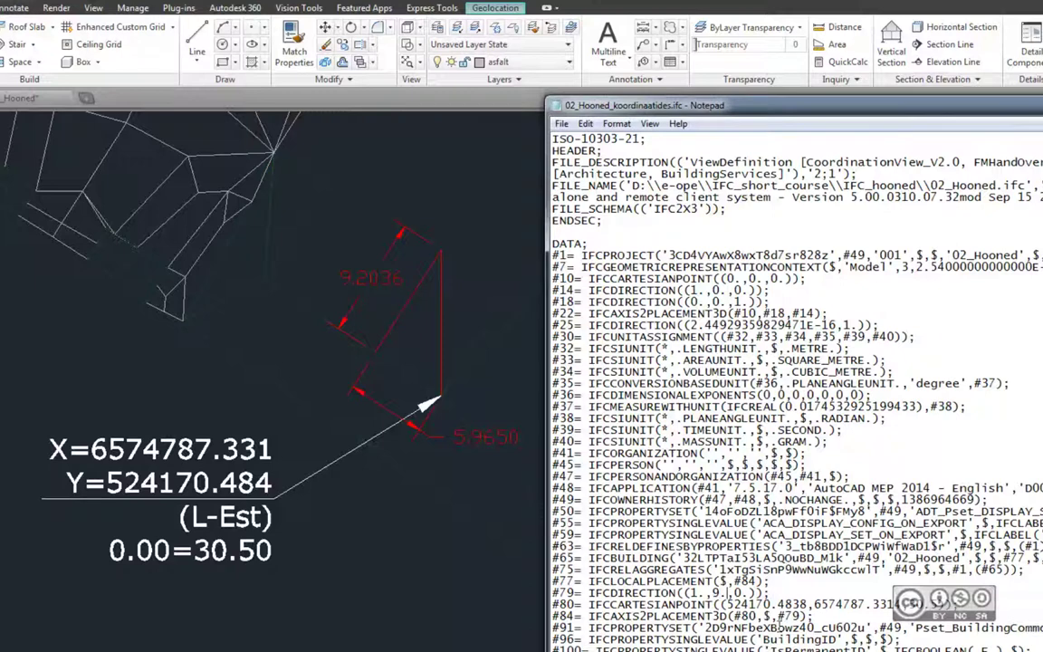
text(2036)
text(9650)
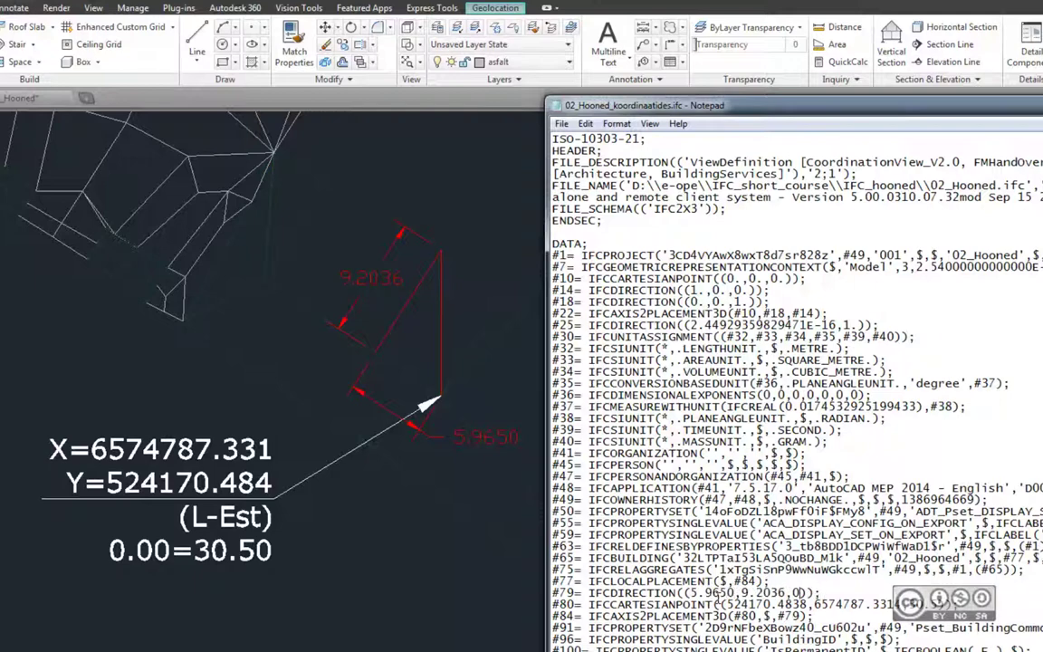
click(554, 138)
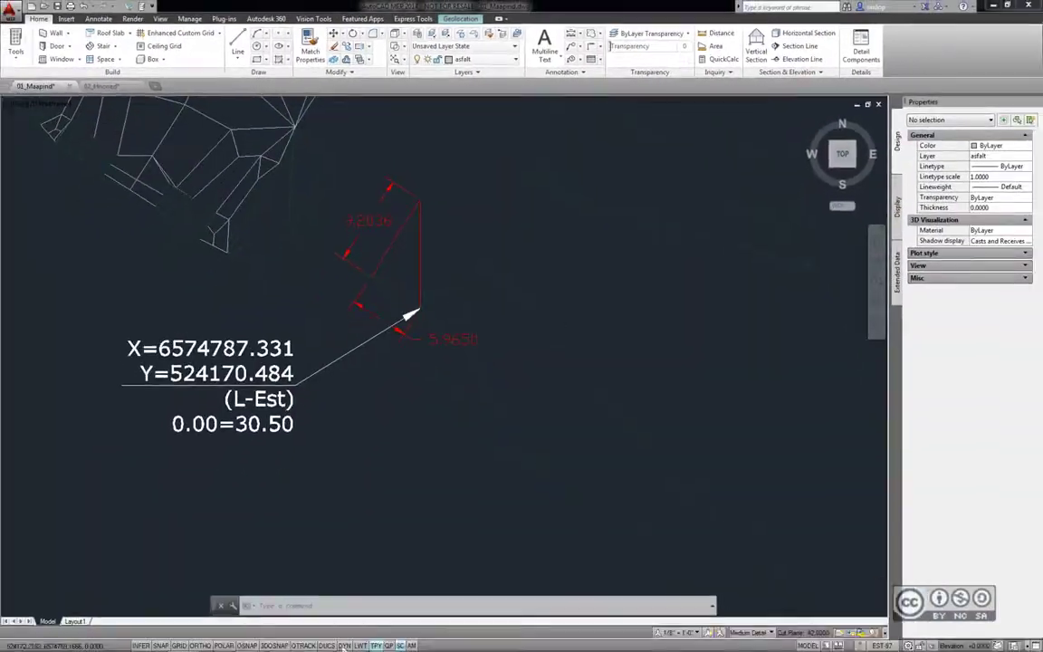
Append the edited 02_Hooned_koordinaatides.ifc and orbit to check the buildings align with the site
click(302, 549)
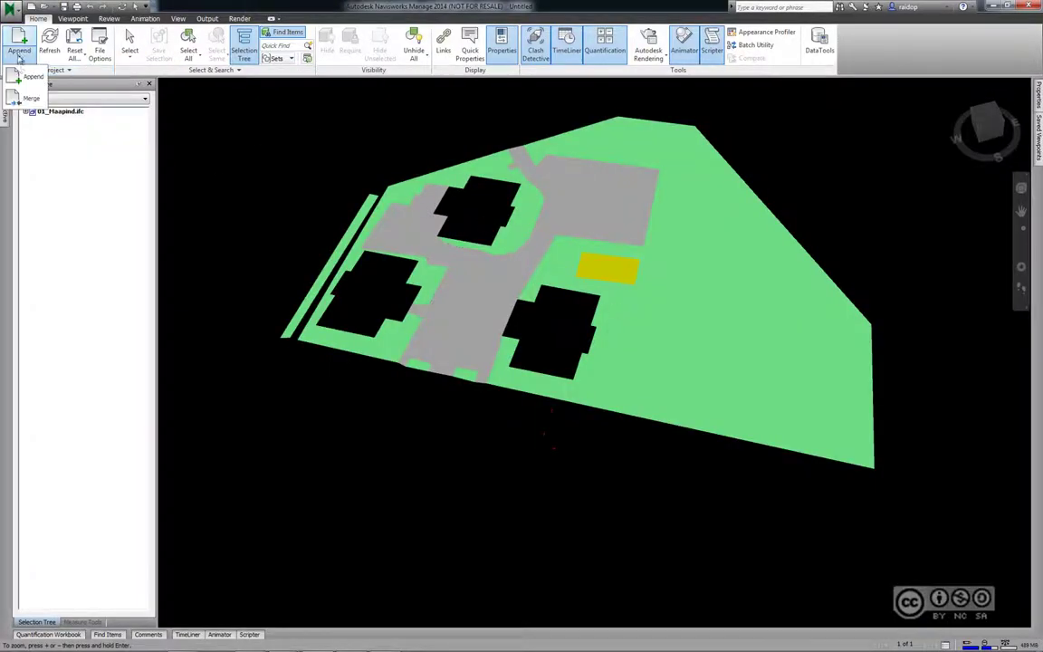
click(19, 41)
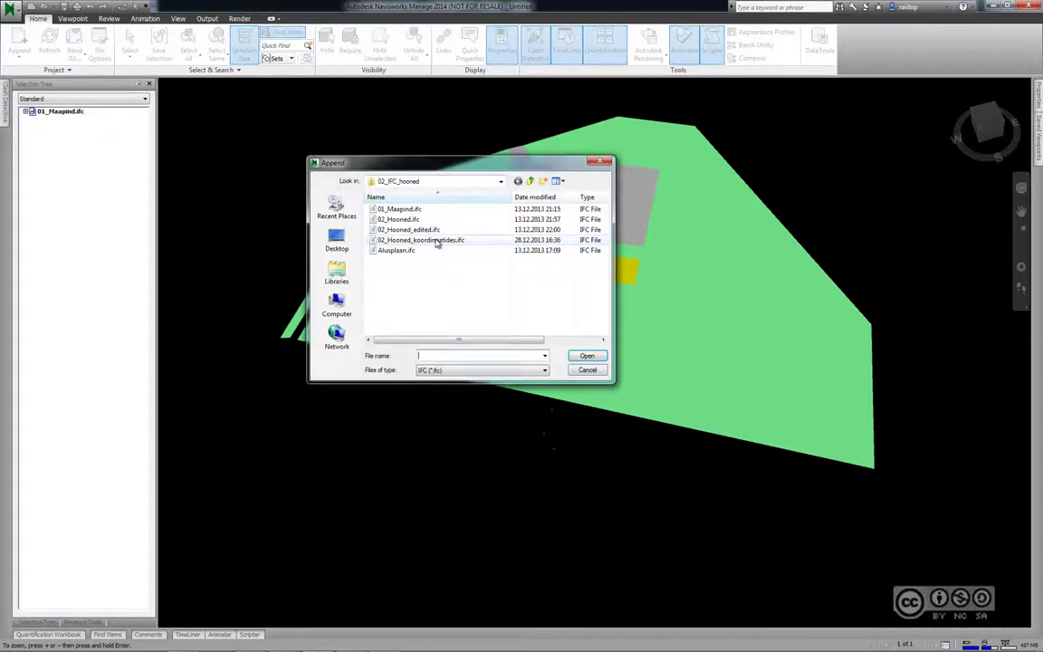
click(453, 241)
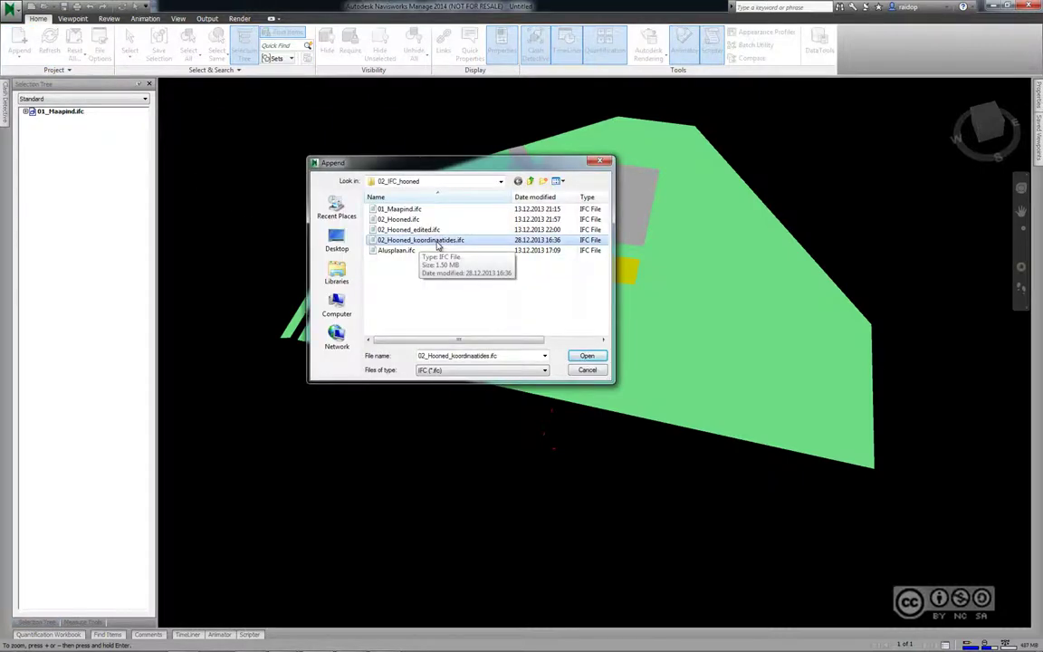
click(587, 356)
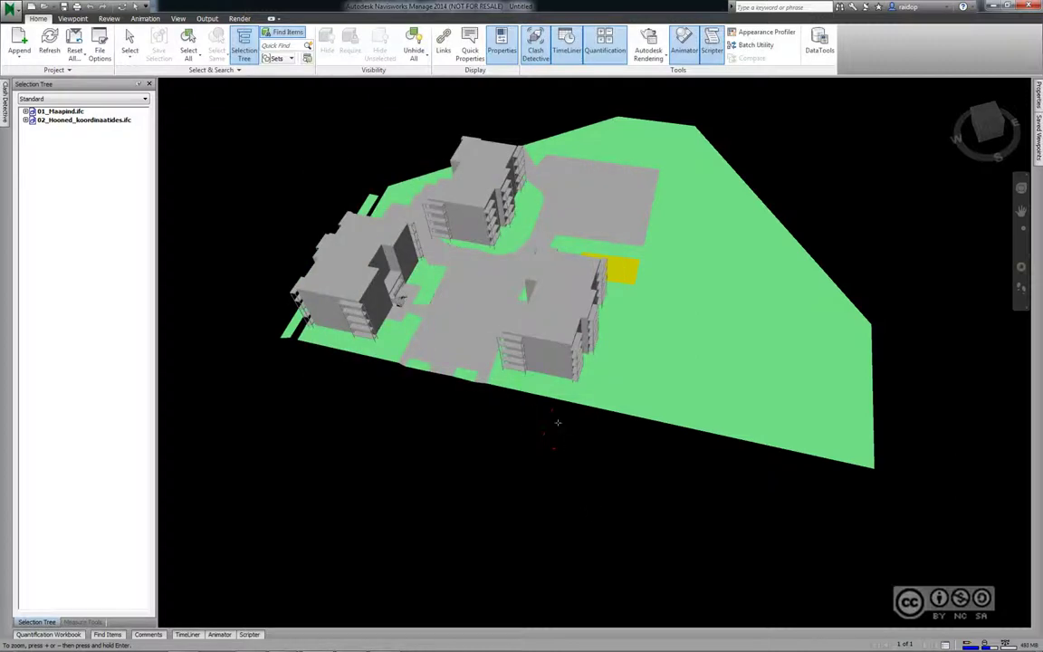
mouse_move(524, 377)
shift+middle_down()
mouse_move(476, 404)
mouse_move(533, 419)
mouse_move(452, 414)
shift+middle_up()
mouse_move(486, 428)
mouse_down()
mouse_move(467, 375)
mouse_move(474, 398)
mouse_up()
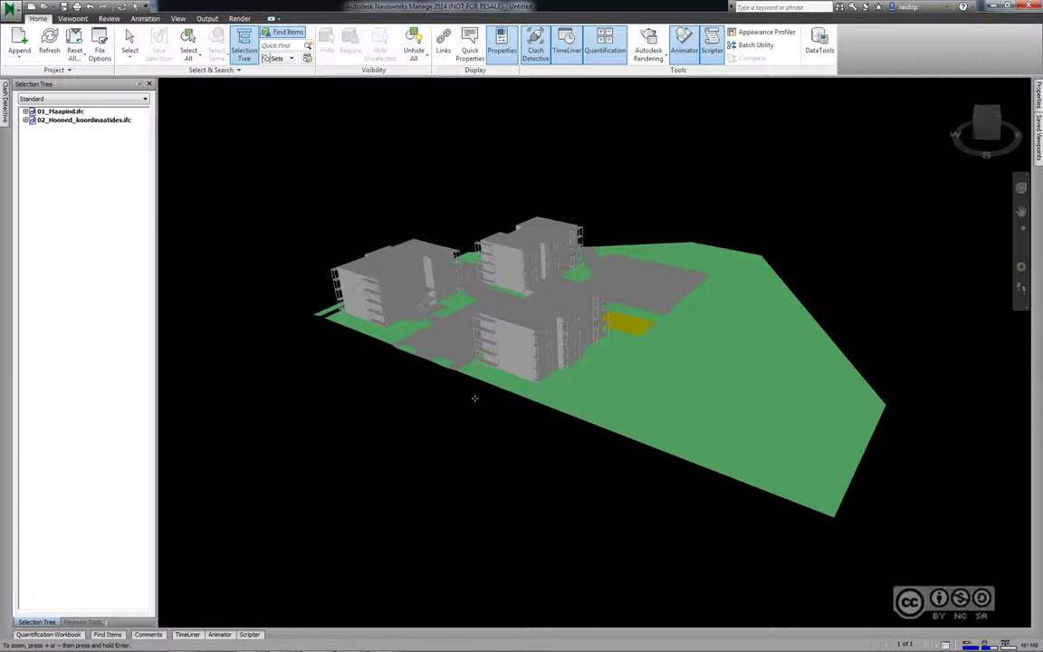
click(76, 121)
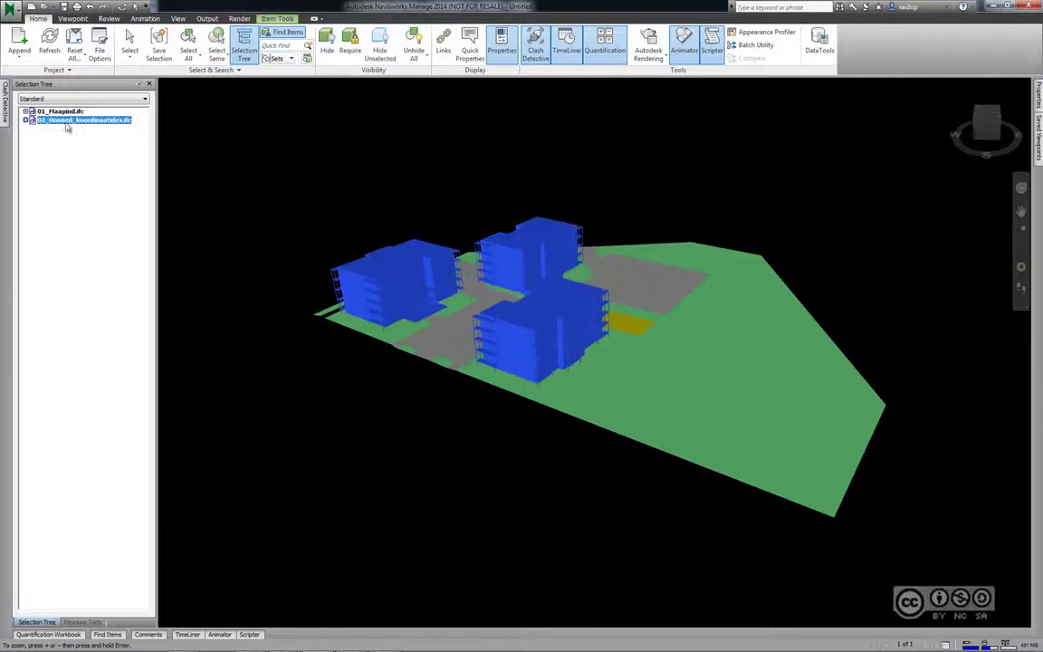
right_click(77, 124)
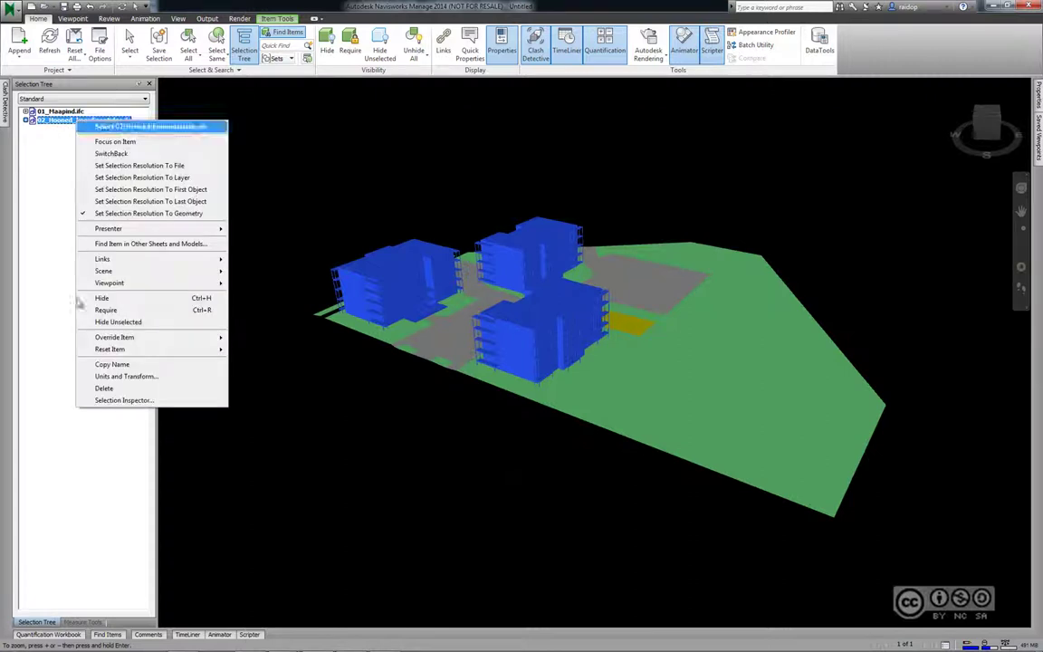
click(119, 376)
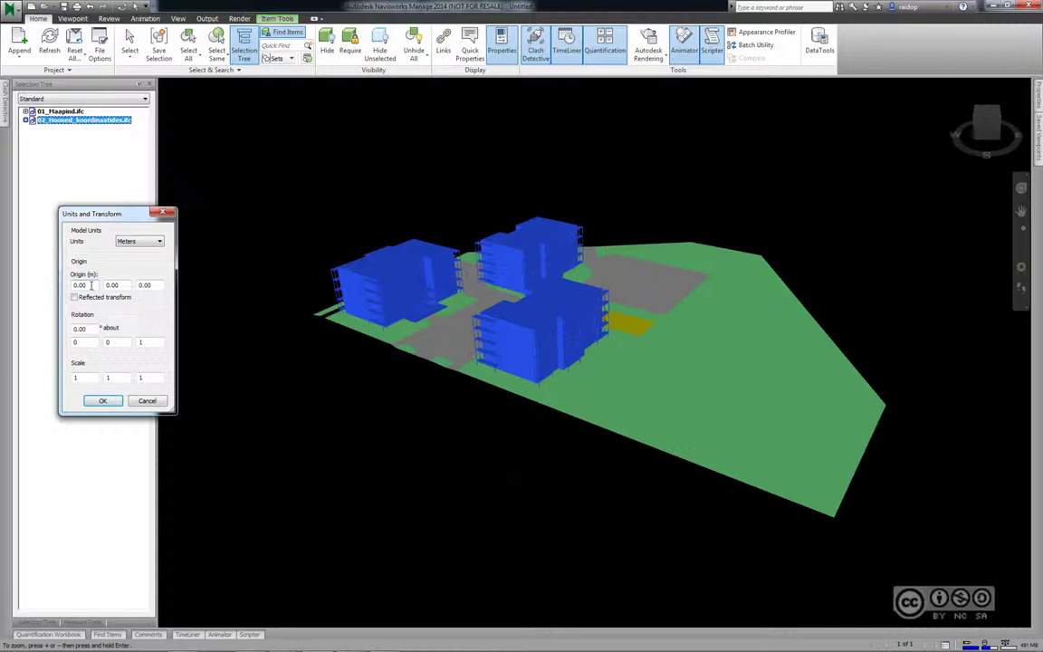
click(148, 401)
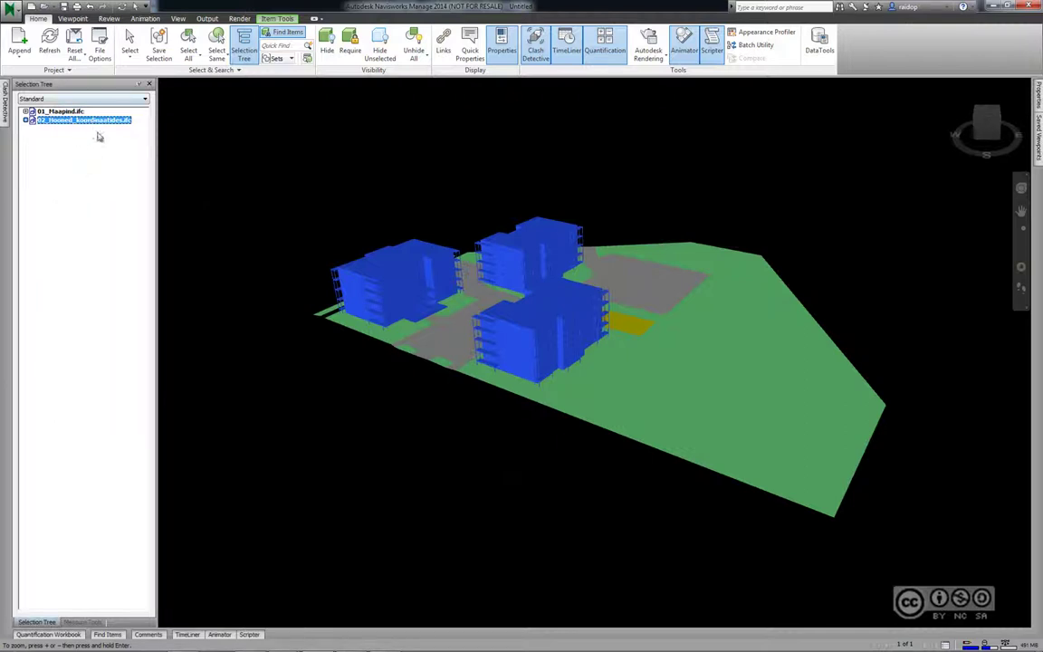